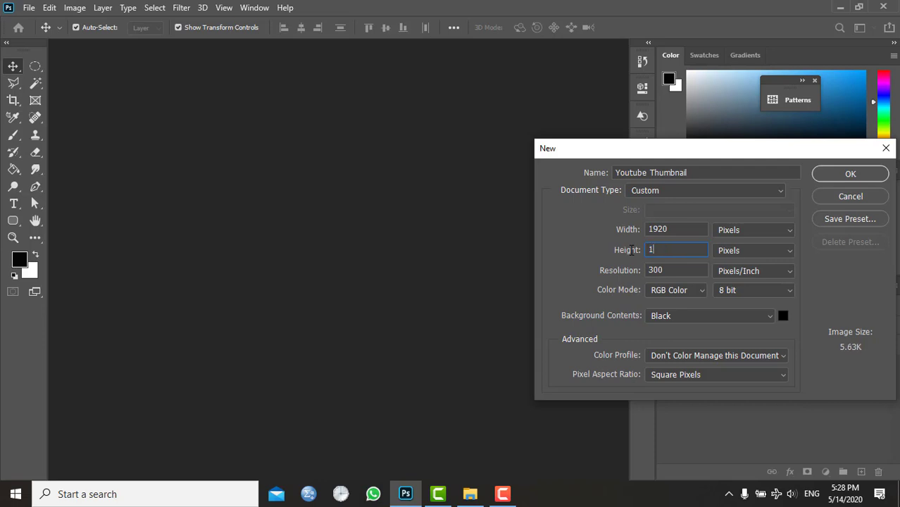
- Set the new document's height to 1080 pixels, resolution to 300 pixels/inch, and color mode to RGB Color at 8 bit
text(080)
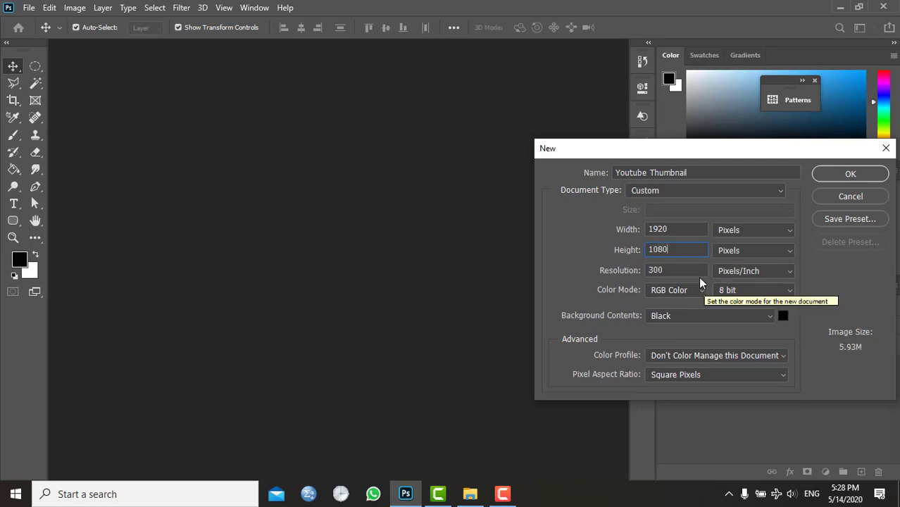
click(682, 271)
drag(682, 271, 639, 276)
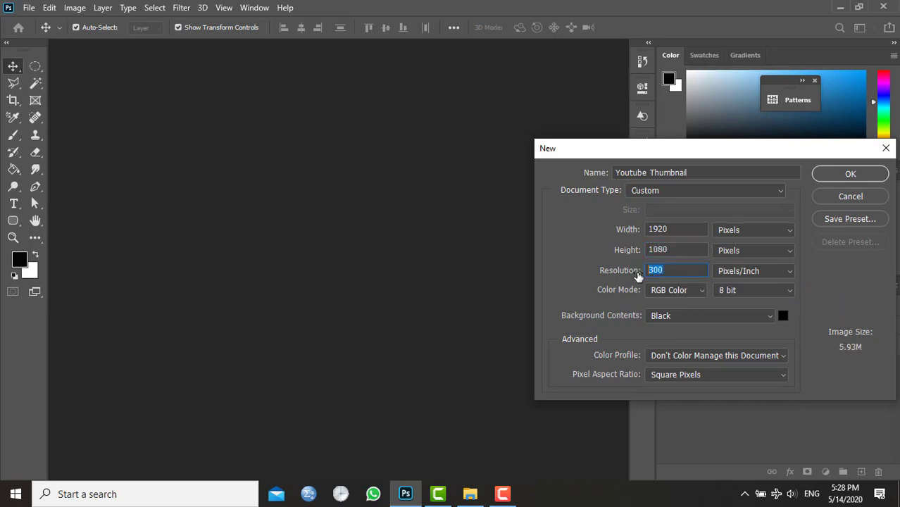
text(300)
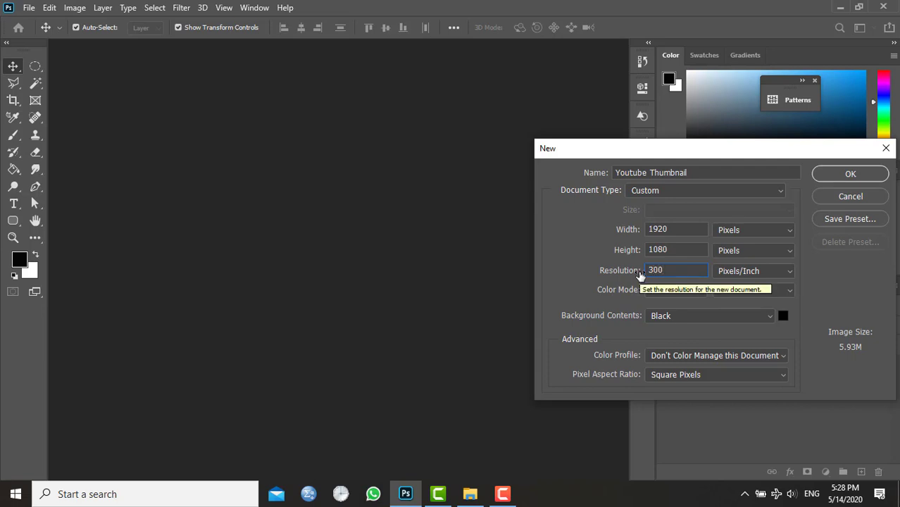
click(674, 293)
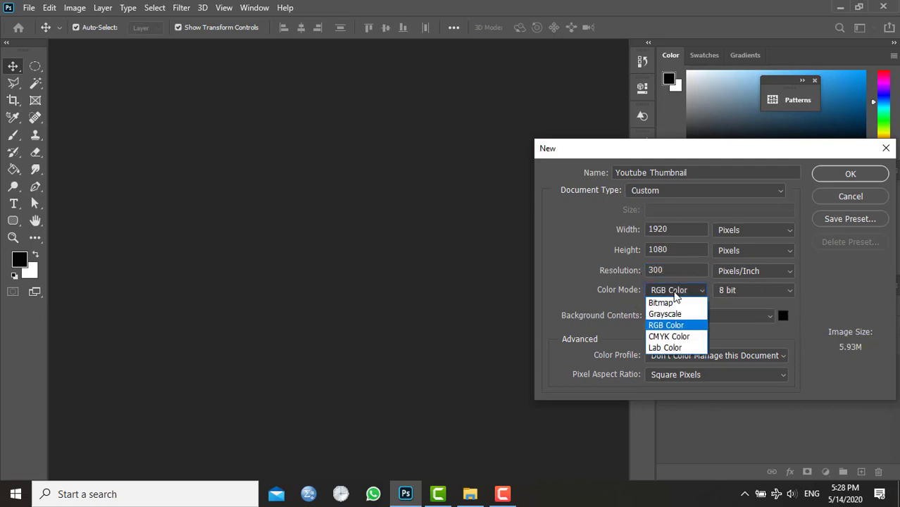
click(666, 325)
click(775, 293)
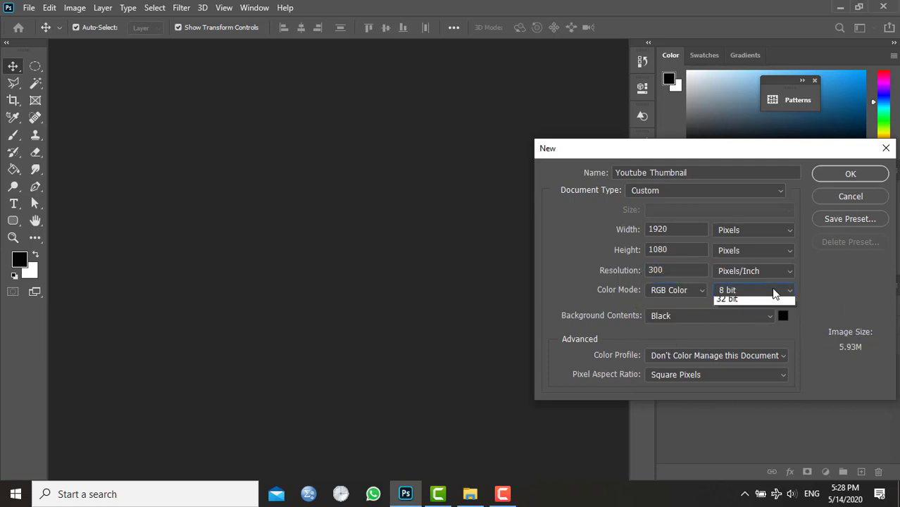
click(726, 318)
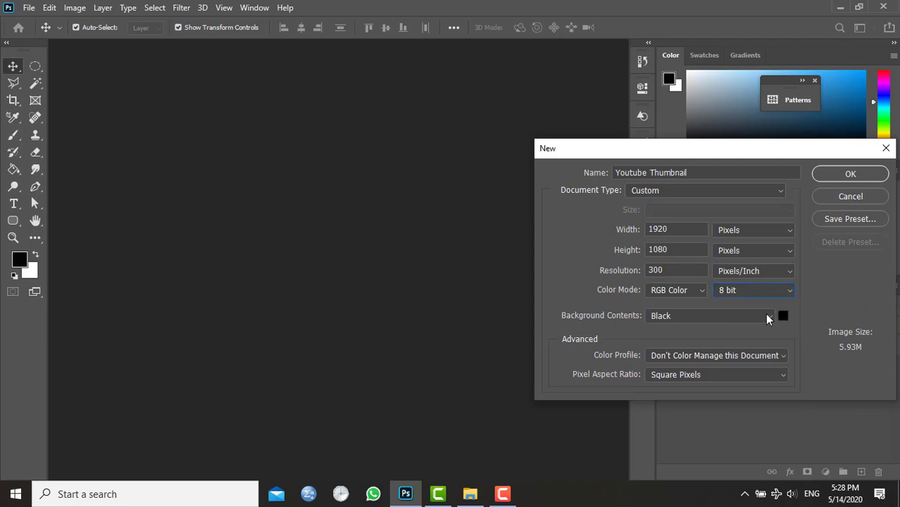
- Choose black as the background contents and create the Youtube Thumbnail document
click(765, 316)
click(696, 327)
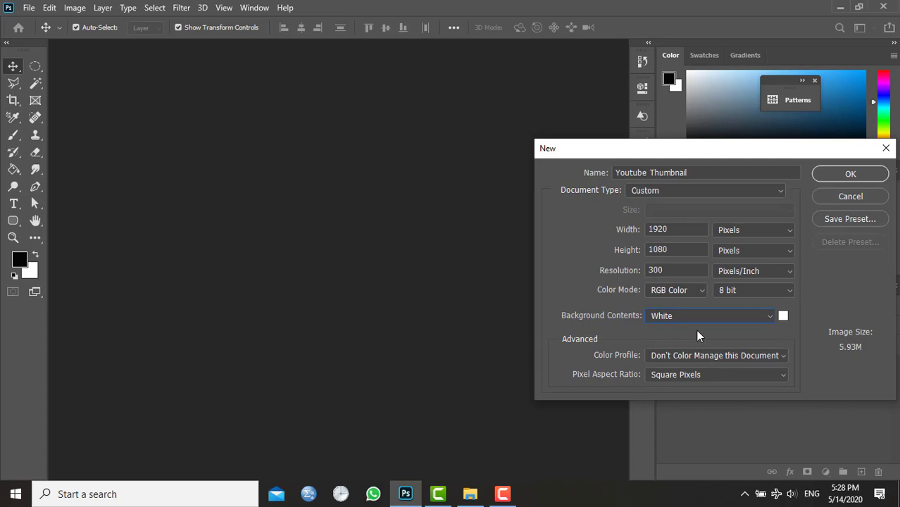
click(763, 318)
click(661, 341)
click(851, 176)
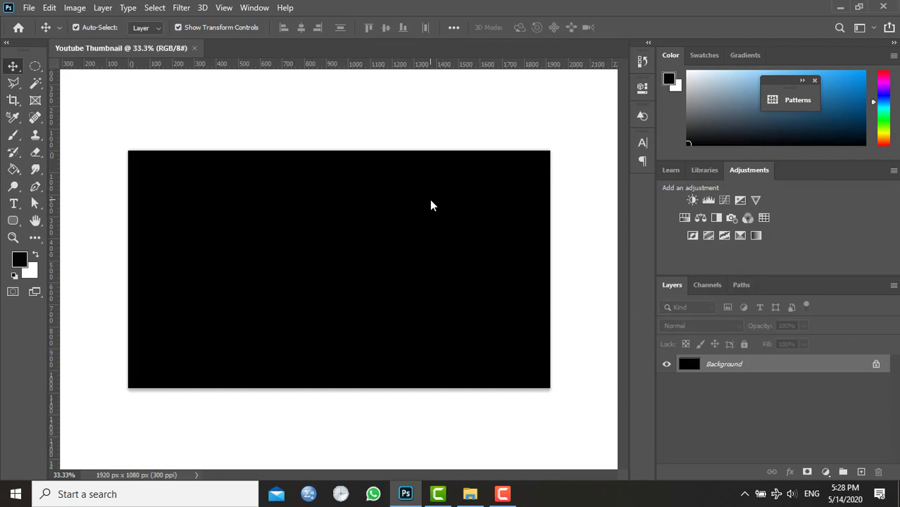
- Draw a rectangle shape about 1068 by 1092 px from the canvas's top-left corner, covering its full height
click(14, 221)
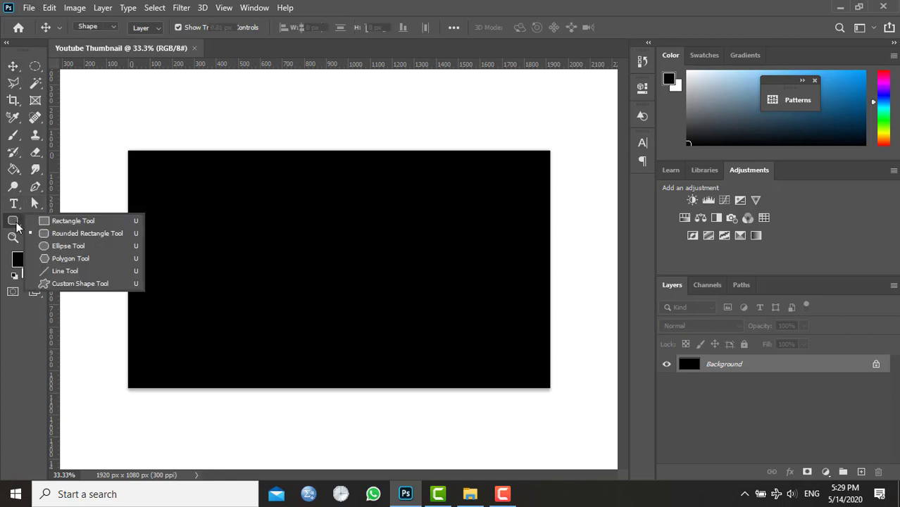
click(87, 222)
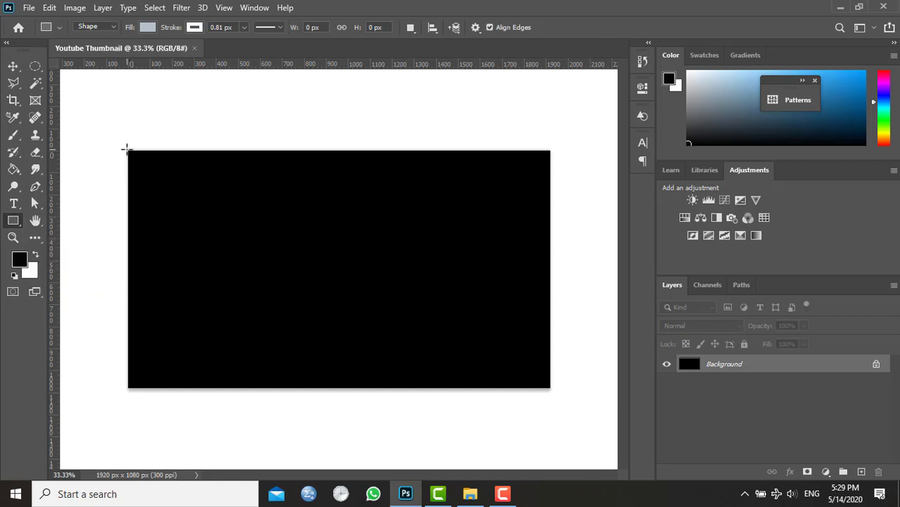
drag(127, 148, 360, 388)
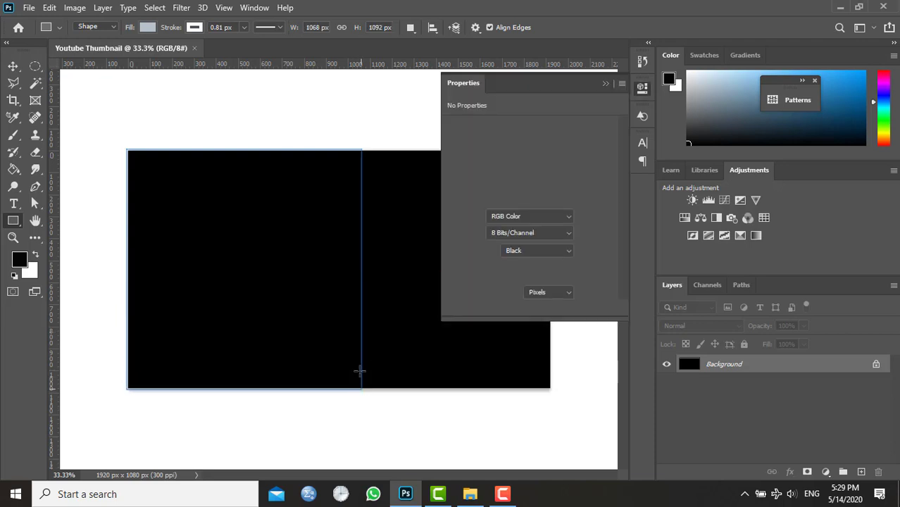
click(605, 86)
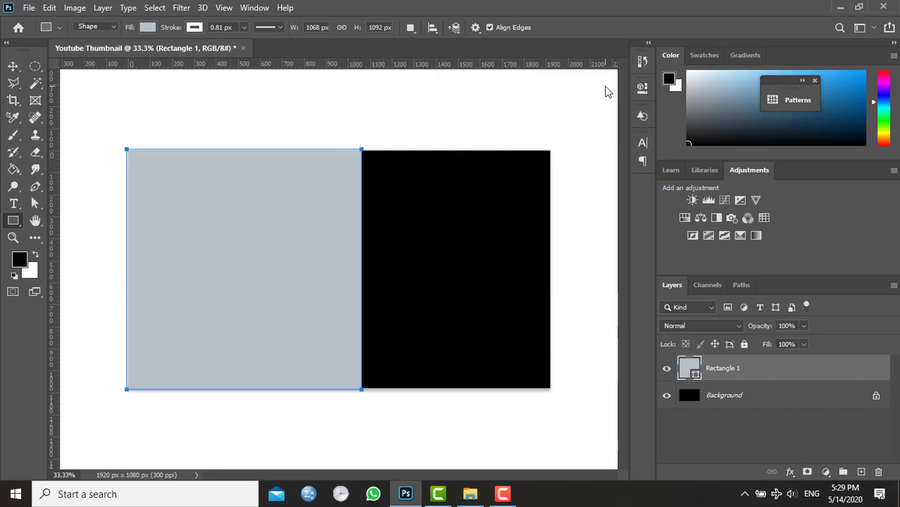
- Change the rectangle's fill to dark red, hex 821212
double_click(696, 377)
click(675, 294)
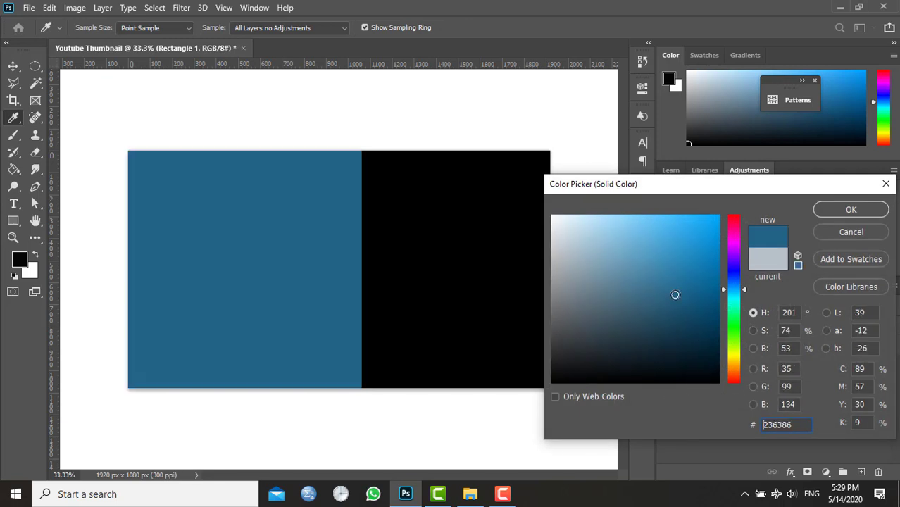
click(697, 297)
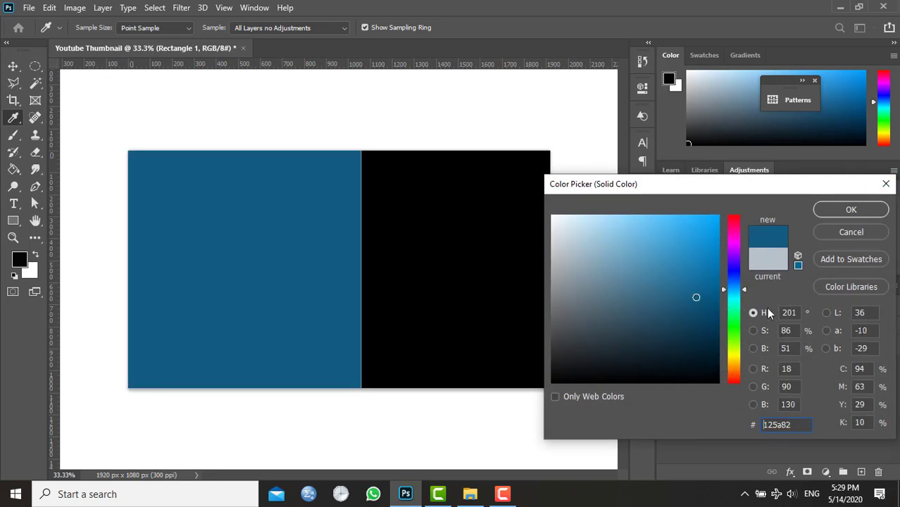
drag(746, 294, 745, 397)
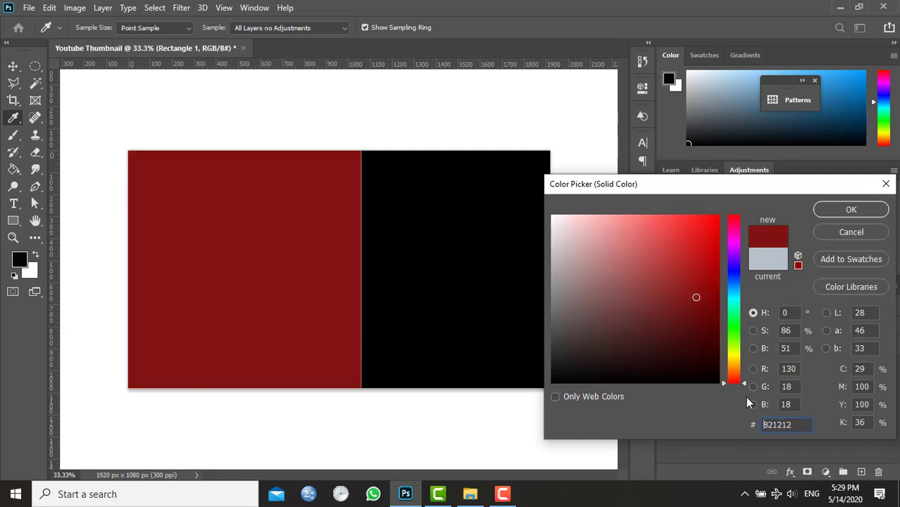
click(859, 209)
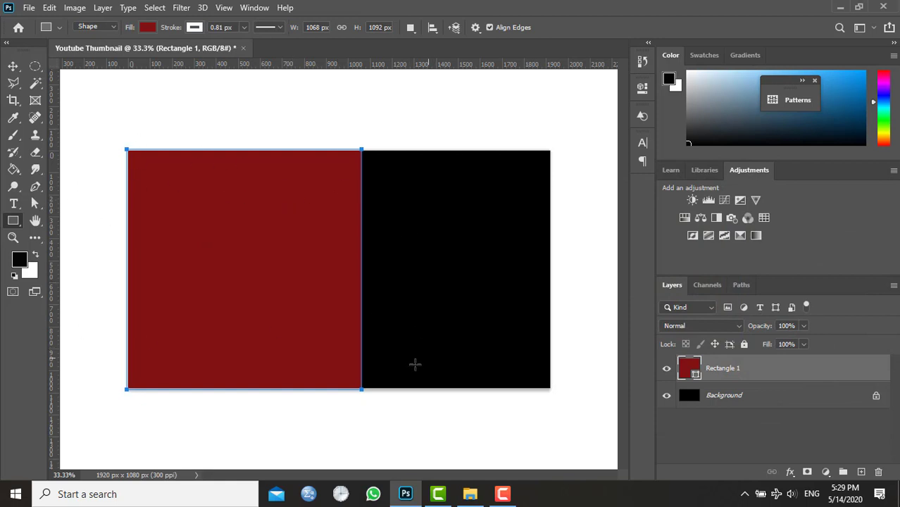
- Transform the red rectangle so its right edge slants, moving only the top-right corner inward by about 190 px
right_click(267, 187)
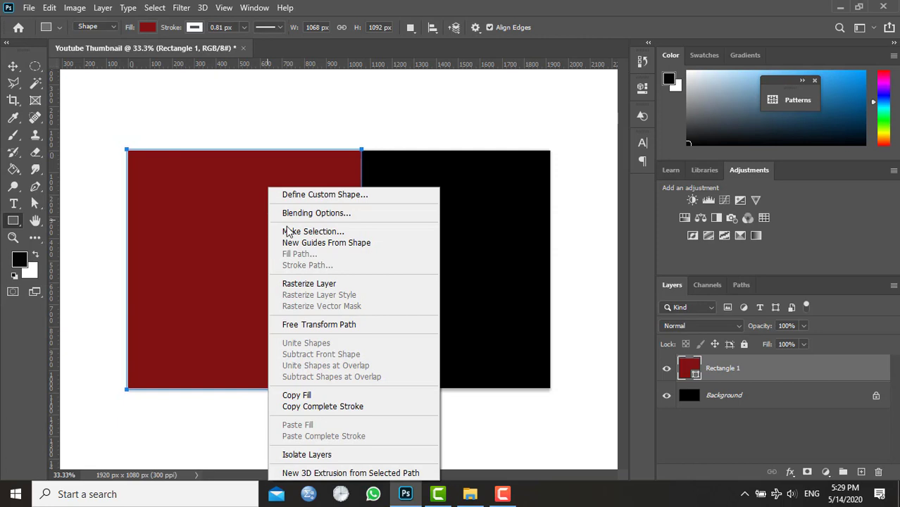
click(329, 324)
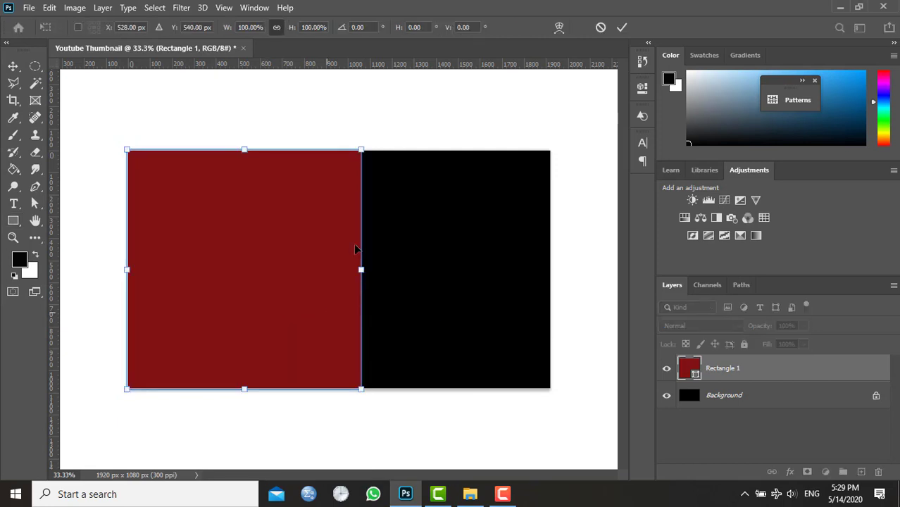
right_click(316, 200)
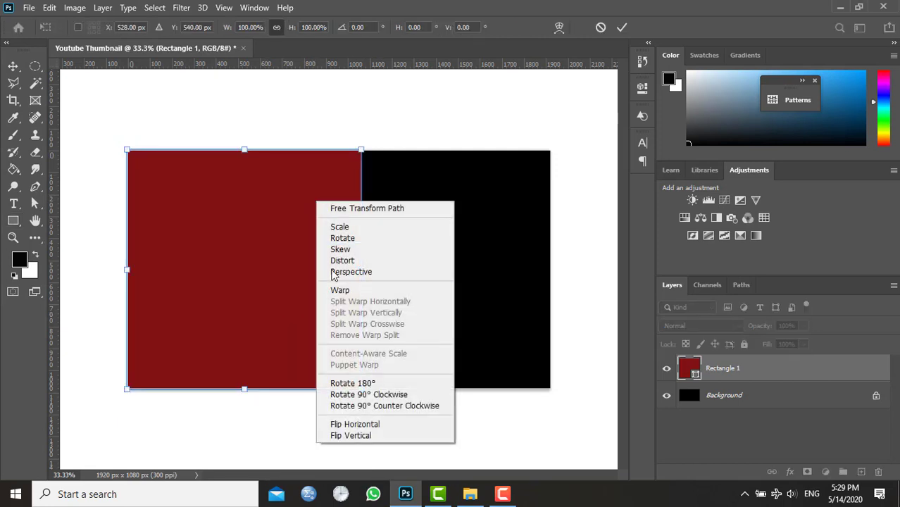
click(356, 255)
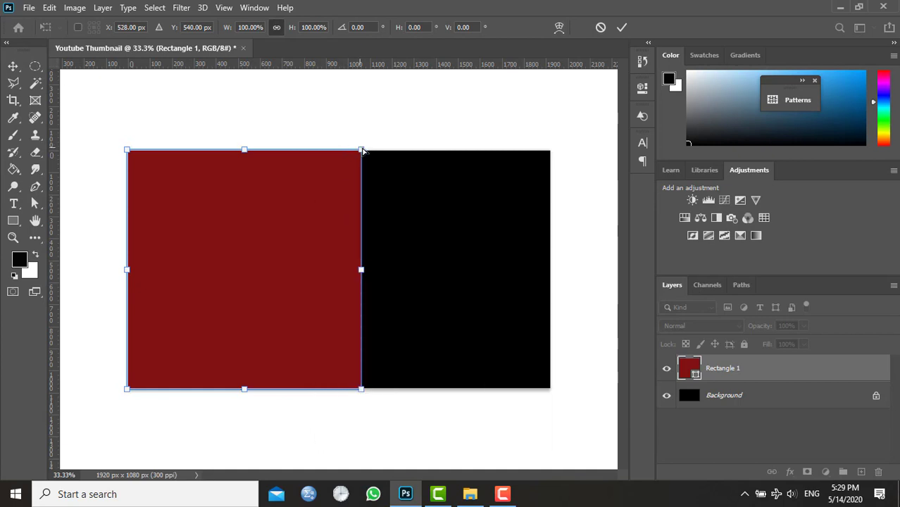
drag(361, 151, 321, 156)
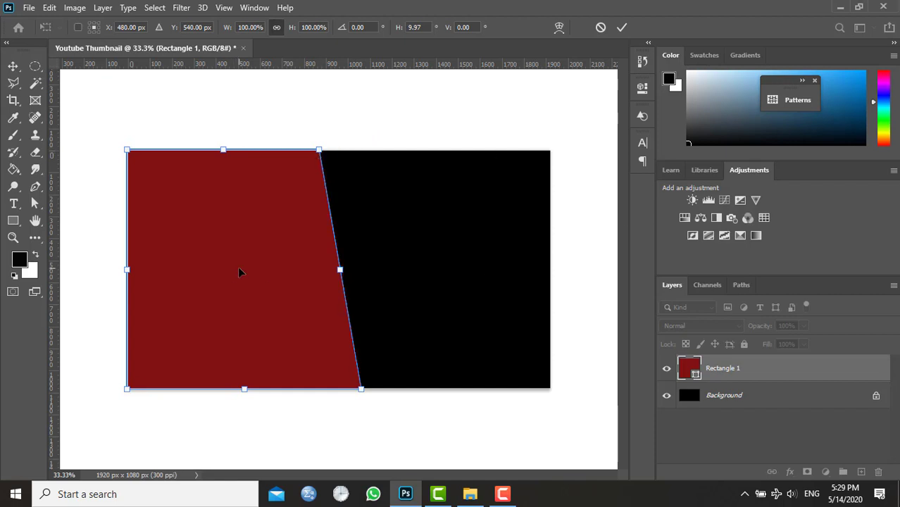
click(13, 66)
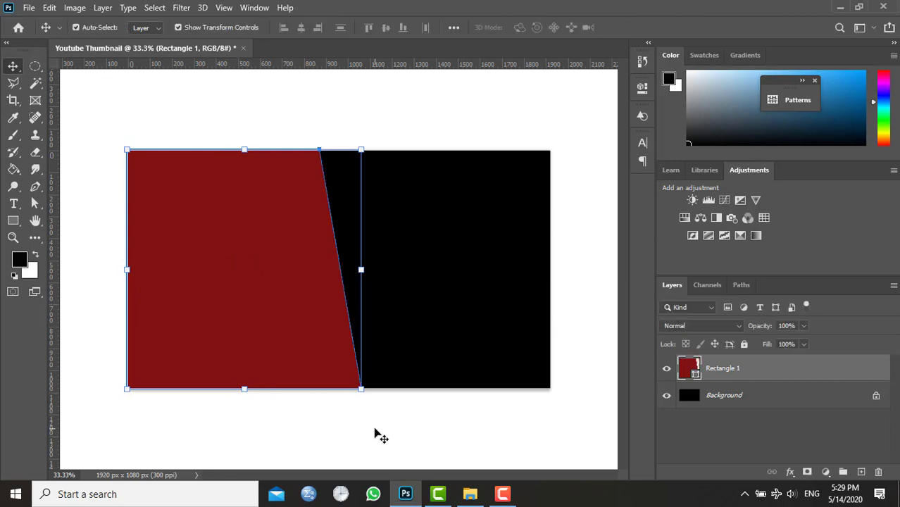
click(347, 435)
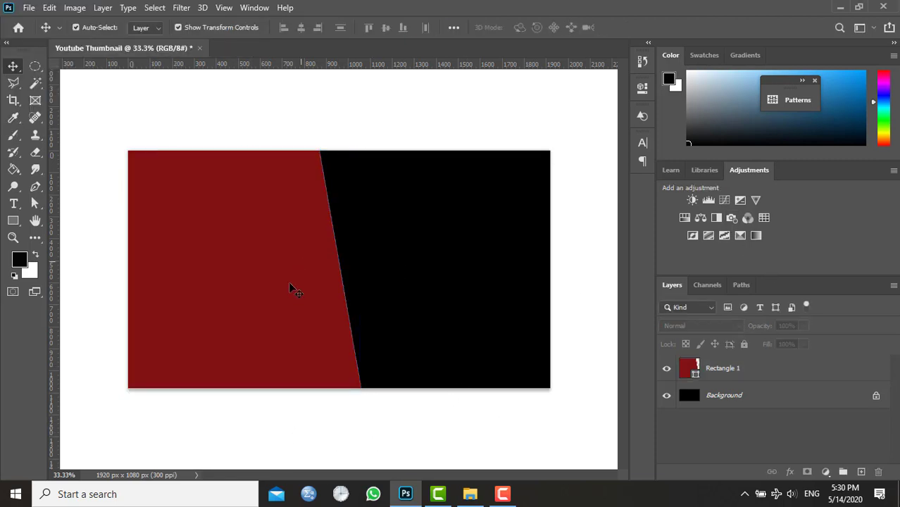
- Duplicate the Rectangle 1 layer within the Youtube Thumbnail document
click(722, 377)
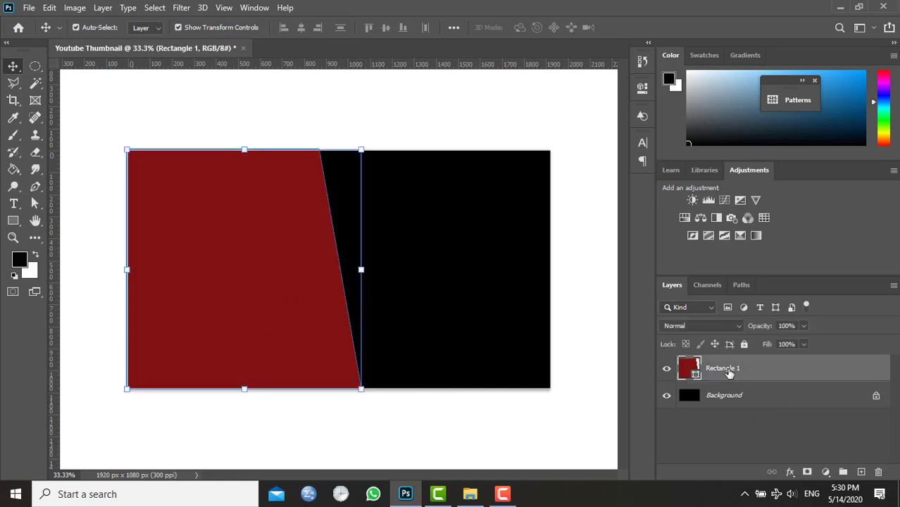
right_click(729, 374)
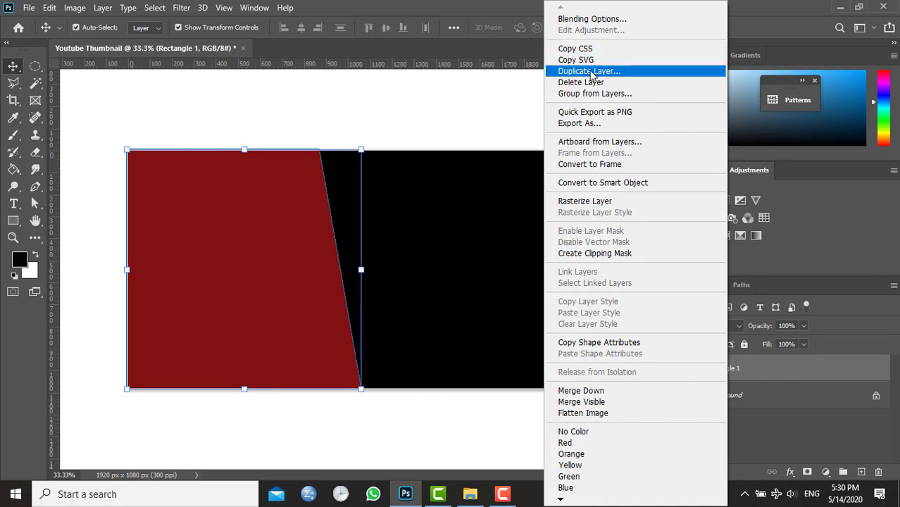
click(591, 74)
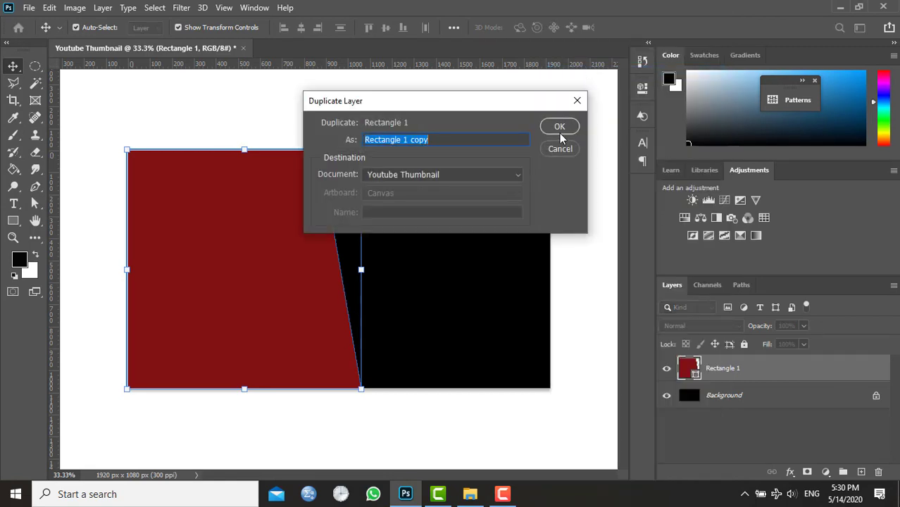
click(560, 128)
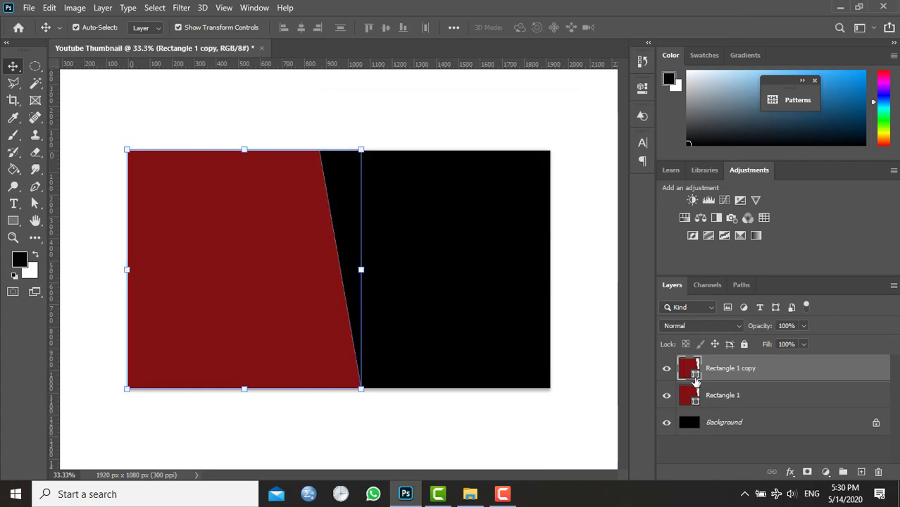
- Recolor the duplicated shape to orange, hex fb7905, and place its layer beneath the red rectangle
double_click(696, 375)
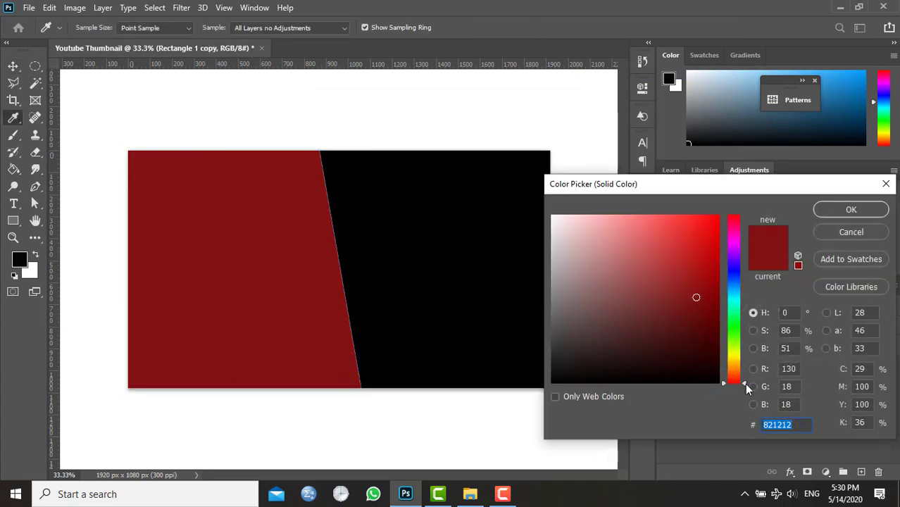
mouse_move(745, 383)
mouse_down()
mouse_move(740, 359)
mouse_move(742, 369)
mouse_up()
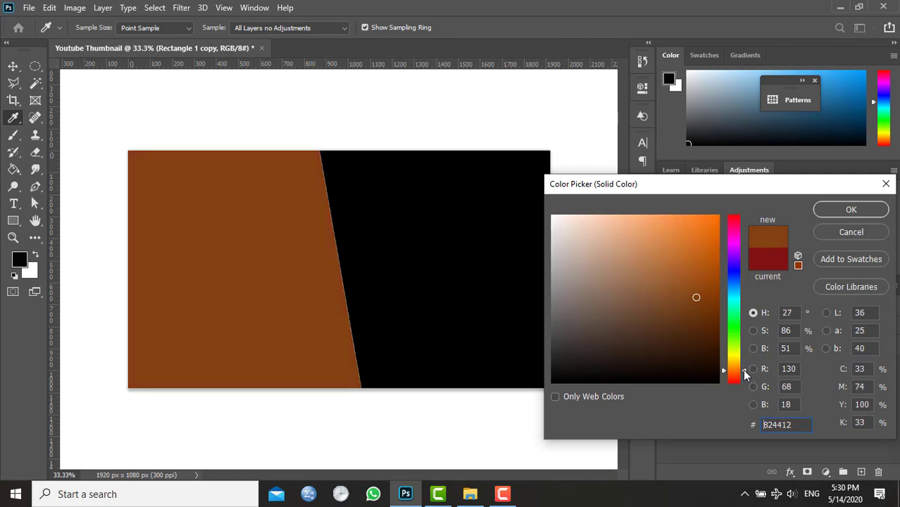
click(717, 218)
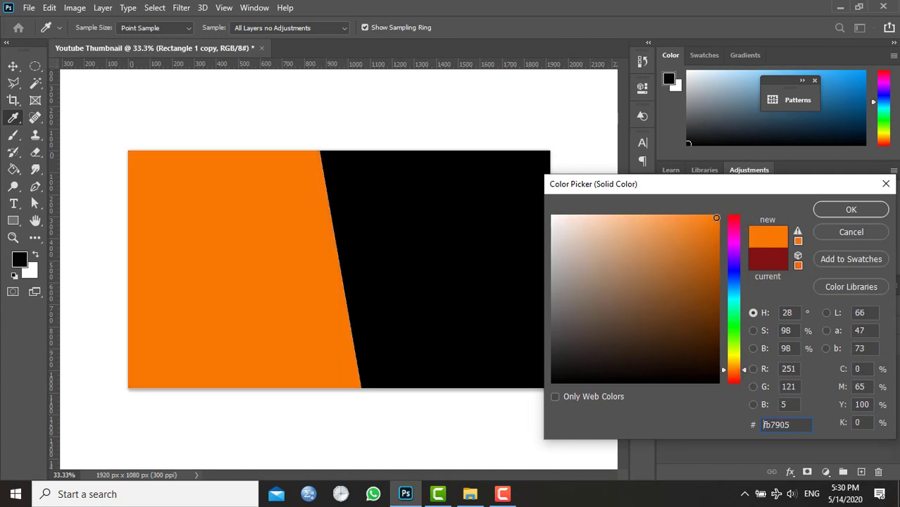
click(850, 210)
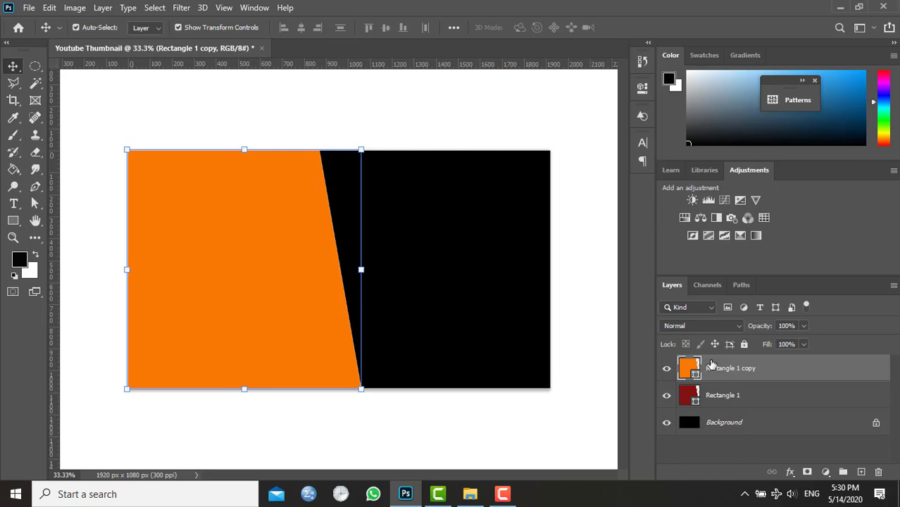
drag(693, 372, 693, 404)
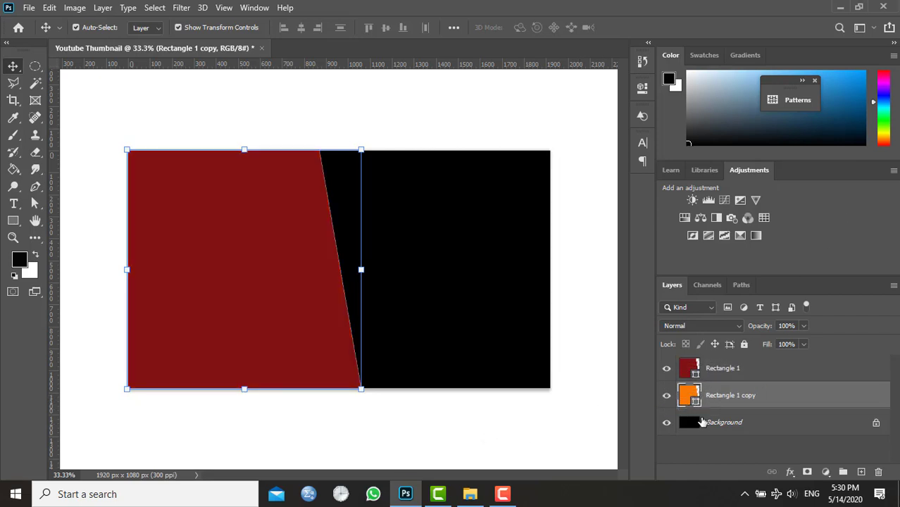
click(419, 446)
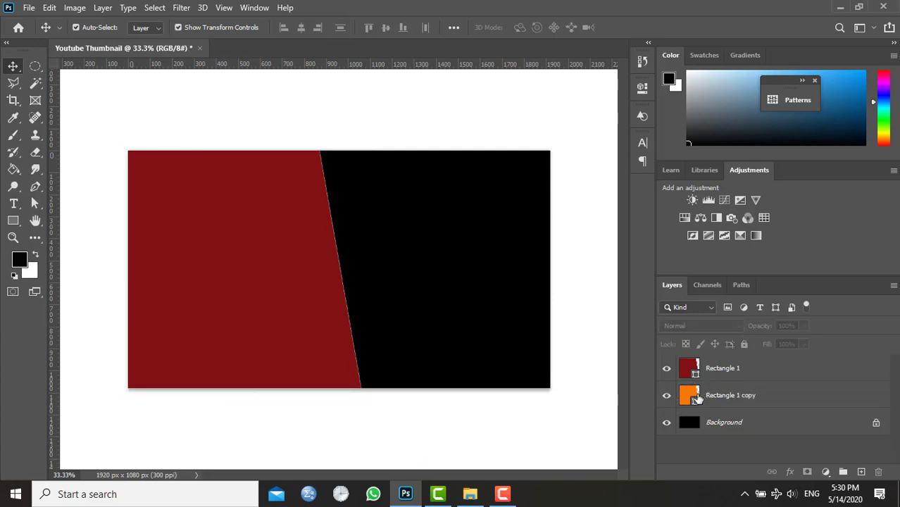
- Move the orange rectangle about 32 px to the right so a slanted orange strip shows beside the red panel
click(751, 396)
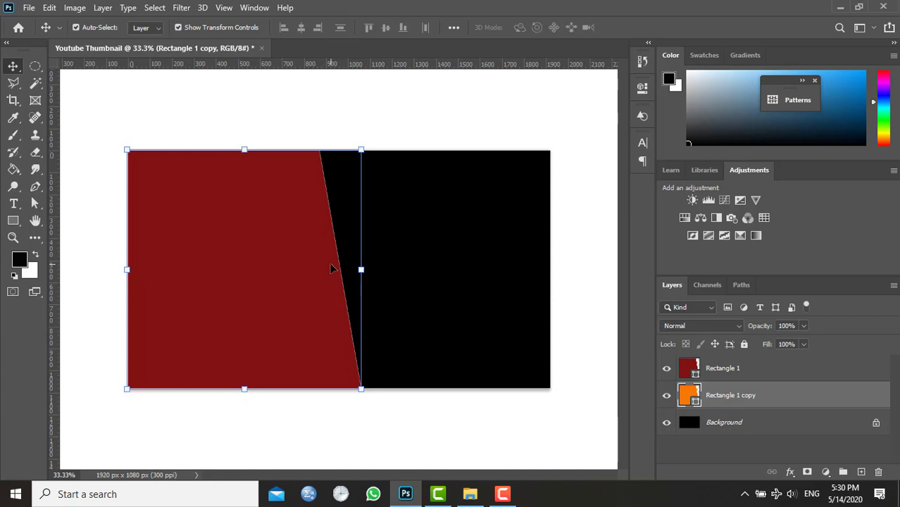
key(Right)
key(Right)
key(Right)
key(Right)
key(Right)
key(Right)
key(Right)
key(Right)
key(Right)
key(Right)
key(Right)
key(Right)
key(Right)
key(Right)
key(Right)
key(Right)
key(Right)
key(Right)
key(Right)
key(Right)
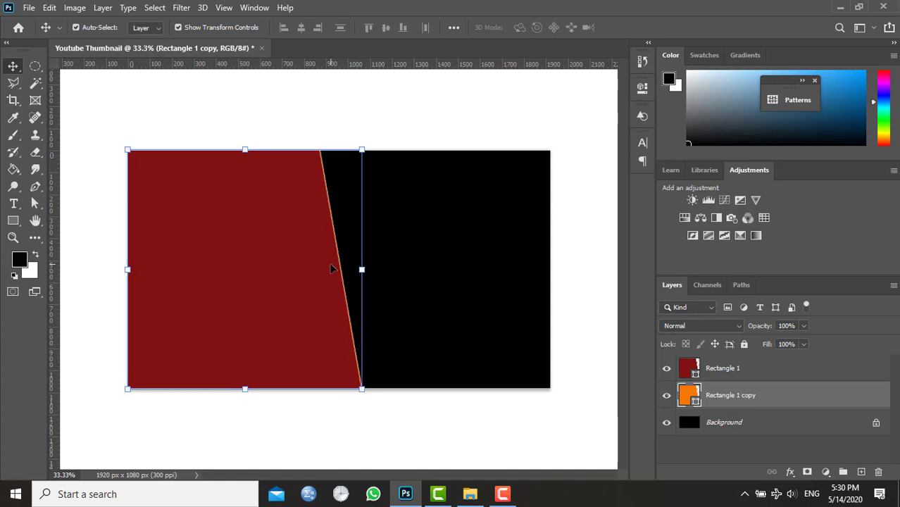
key(Right)
key(Right)
key(Right)
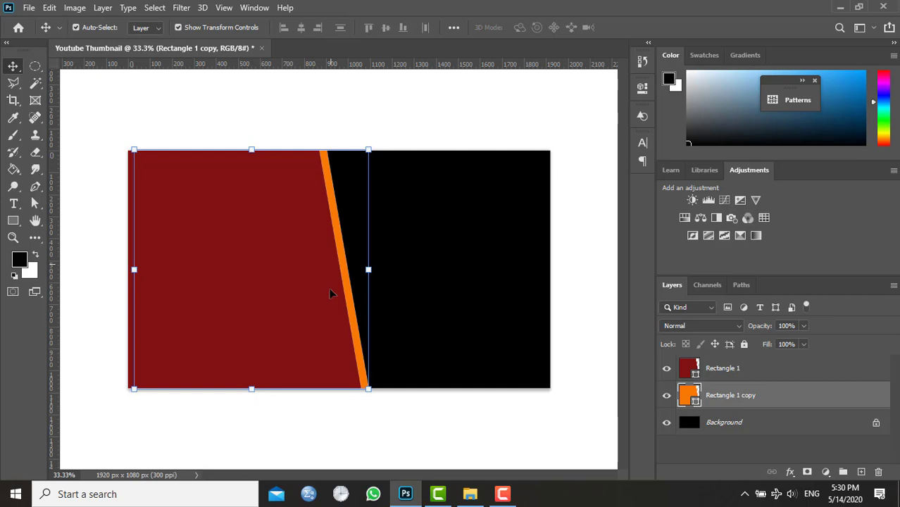
click(367, 446)
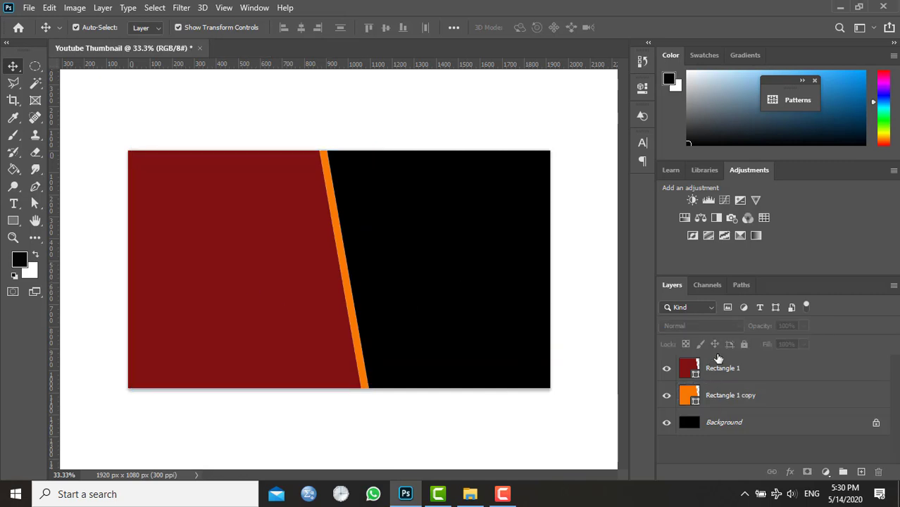
- Duplicate the red Rectangle 1 layer as Rectangle 1 copy 2 within the Youtube Thumbnail document
click(717, 375)
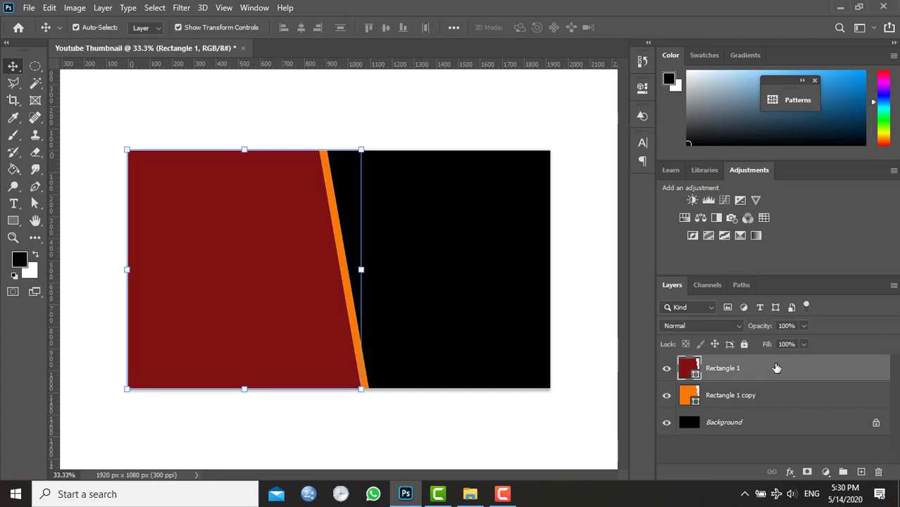
right_click(735, 375)
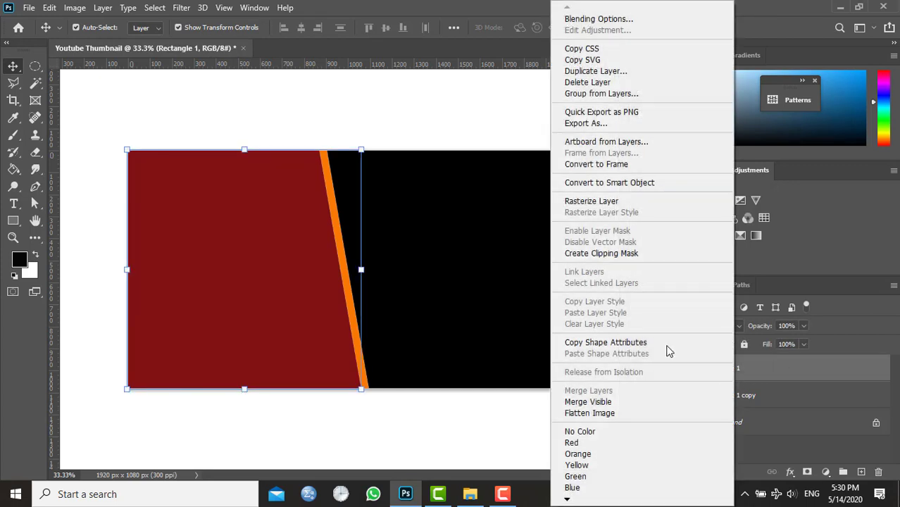
click(609, 70)
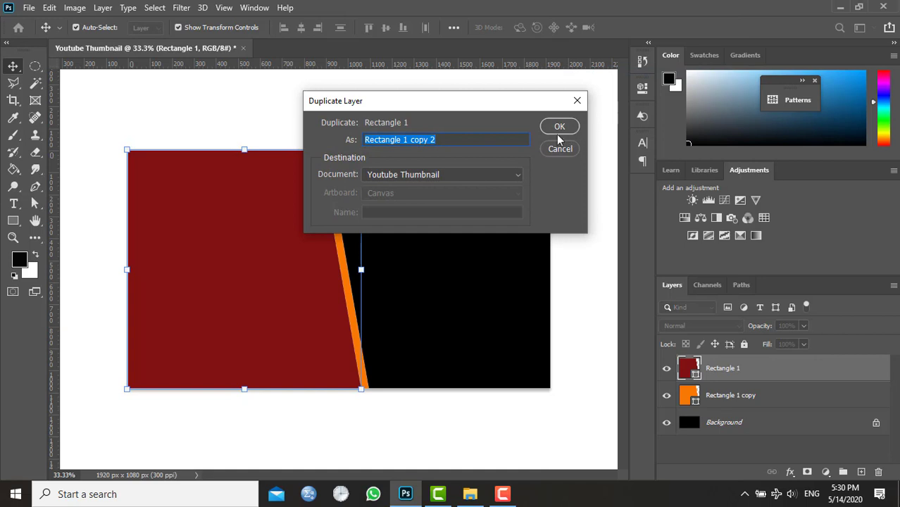
click(559, 128)
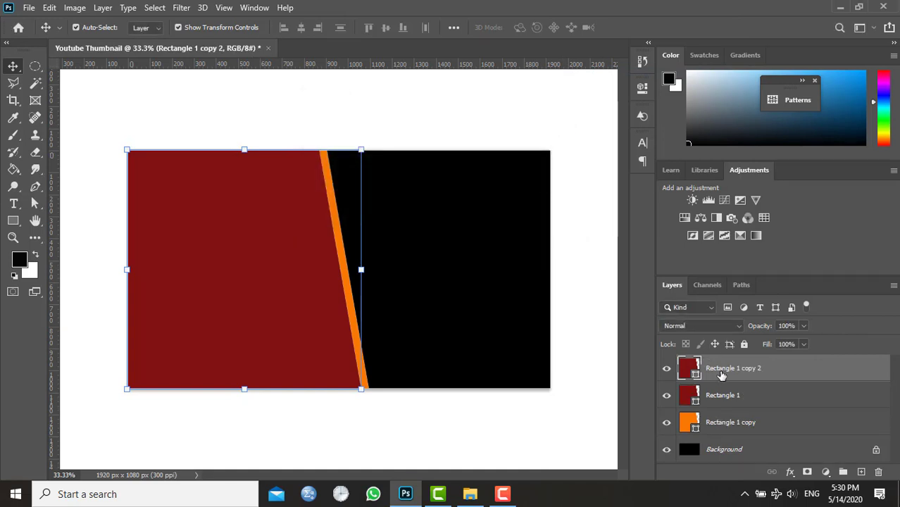
- Change the fill of Rectangle 1 copy 2 to dusty pink, hex a37f7f
double_click(691, 372)
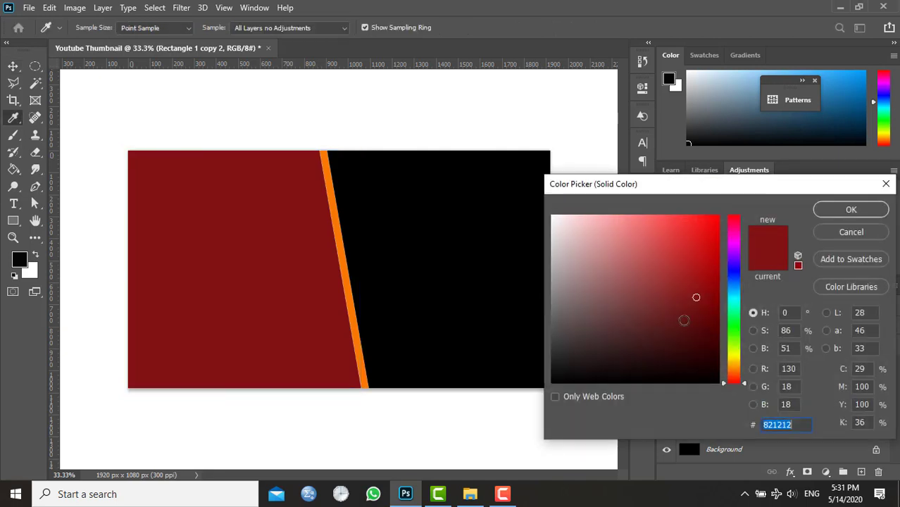
click(589, 275)
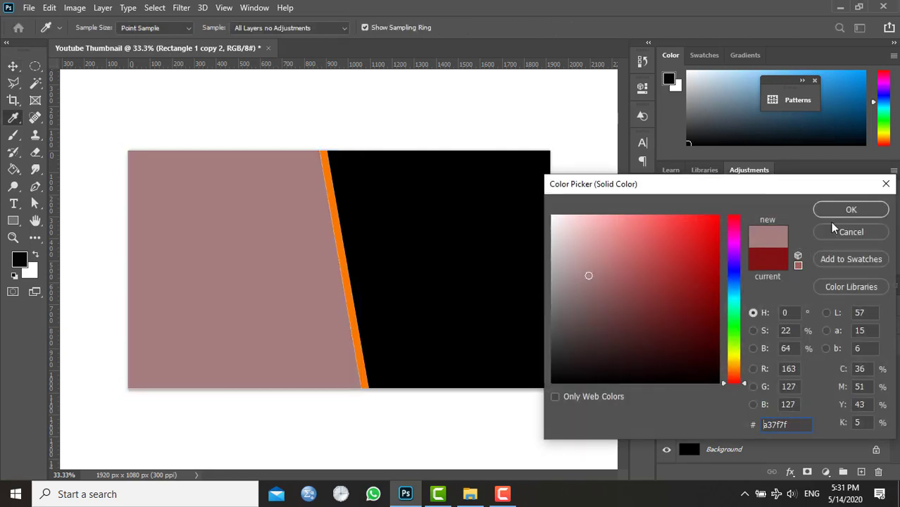
click(849, 209)
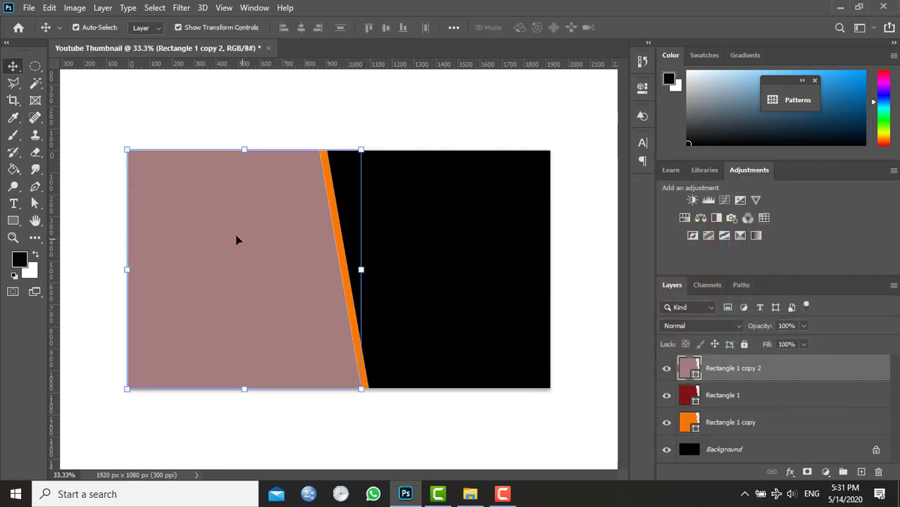
- Move the dusty pink rectangle over the black right half of the canvas
drag(236, 238, 465, 236)
right_click(453, 235)
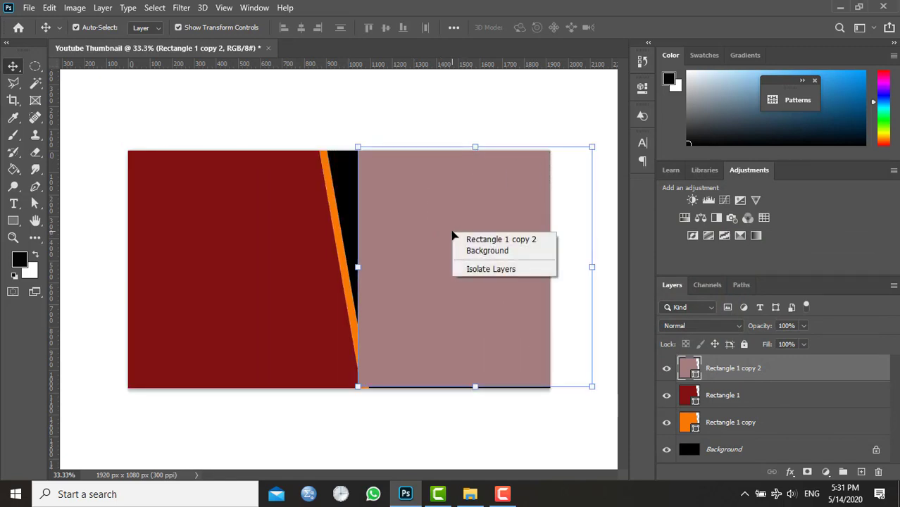
click(456, 429)
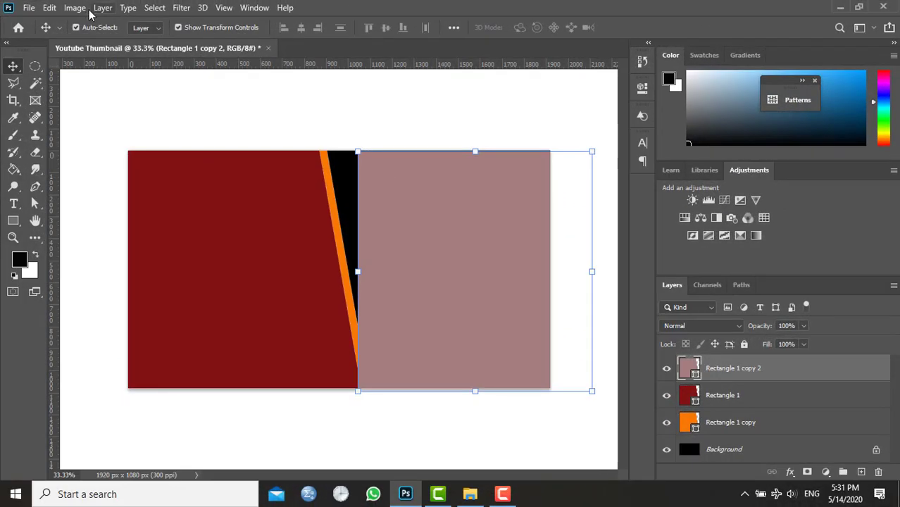
- Rotate the dusty pink rectangle 180° with a free transform so its slanted edge faces the orange strip
click(49, 9)
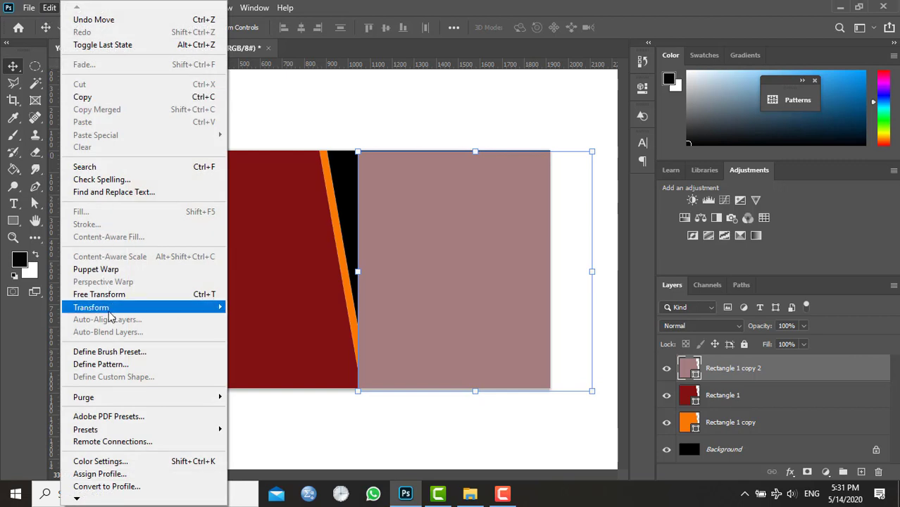
click(171, 295)
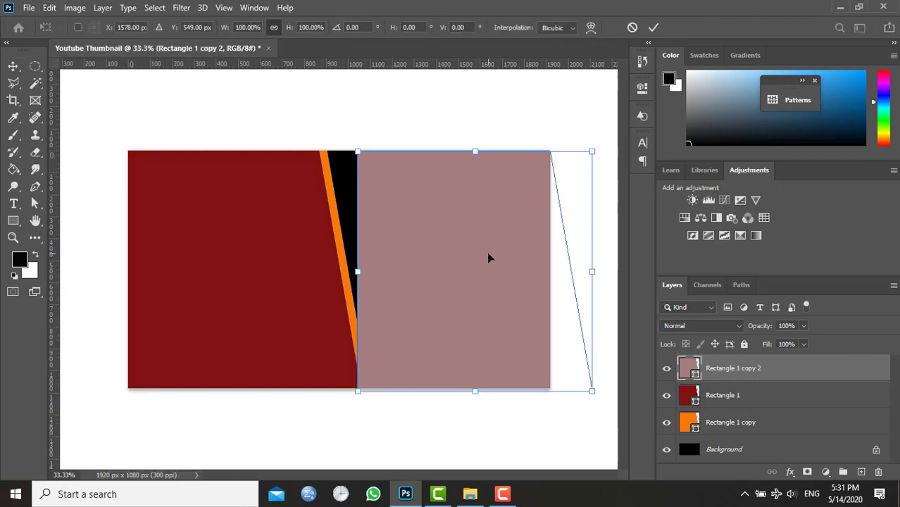
right_click(483, 233)
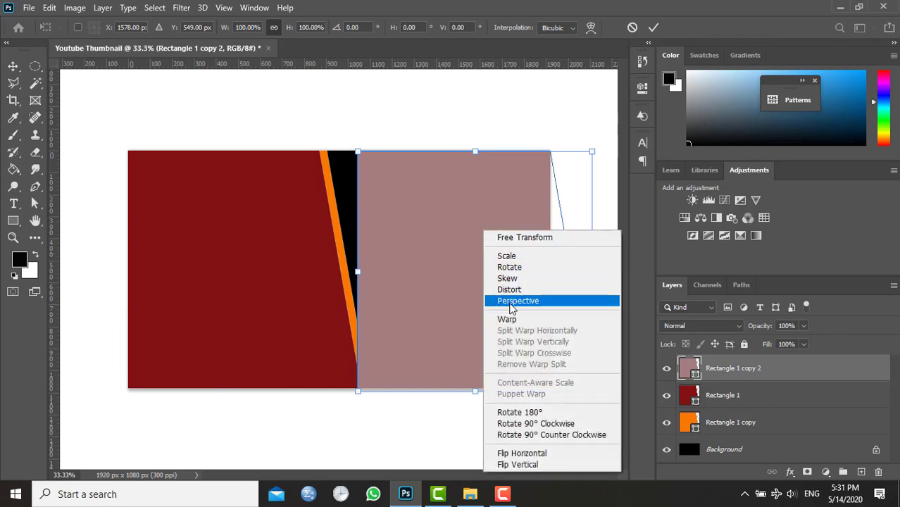
click(535, 412)
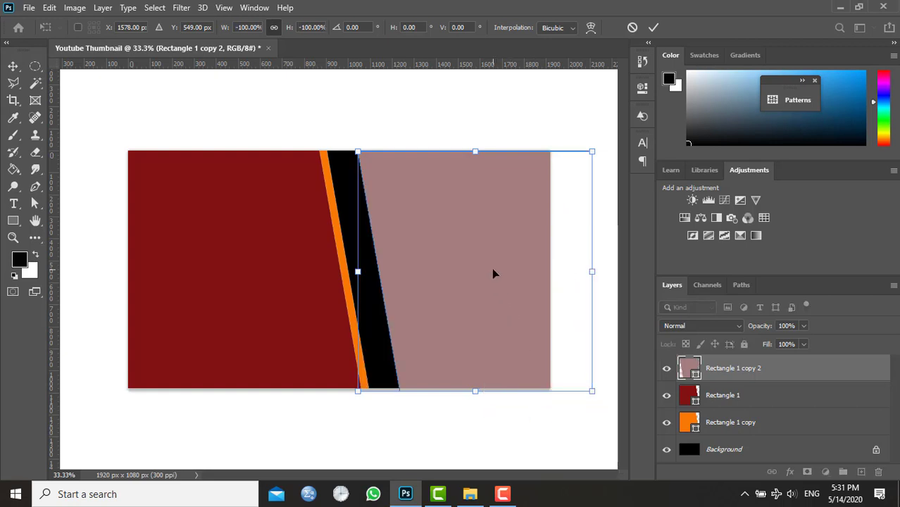
- Nudge the dusty pink rectangle to X 1431 px, Y 540 px against the orange strip and apply the transform
key(Left)
key(Left)
key(Left)
key(Left)
key(Left)
key(Left)
key(Left)
key(Left)
key(Left)
key(Left)
key(Left)
key(Left)
key(Left)
key(Left)
key(Left)
key(Left)
key(Left)
key(Left)
key(Left)
key(Left)
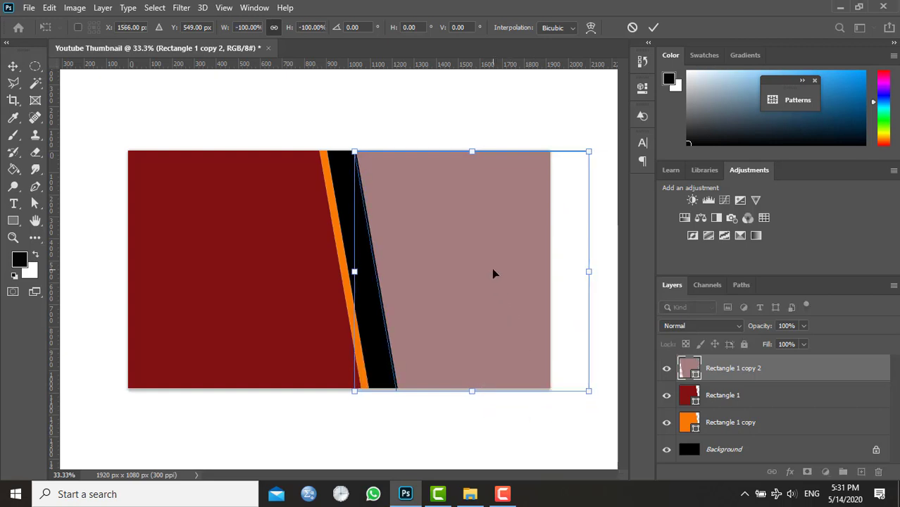
key(Left)
key(Left)
key(Left)
key(Left)
key(Left)
key(Left)
key(Left)
key(Left)
key(Left)
key(Left)
key(Left)
key(Left)
key(Left)
key(Left)
key(Left)
key(Left)
key(Left)
key(Left)
key(Left)
key(Left)
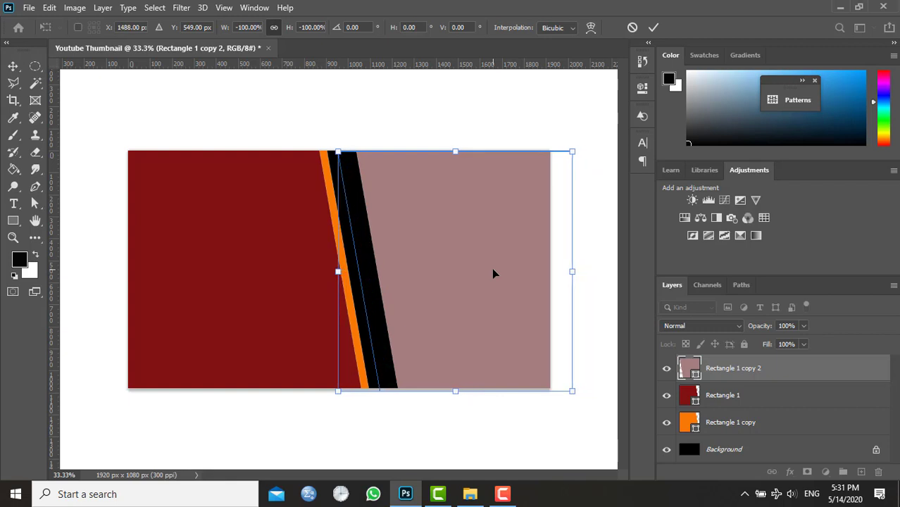
key(Left)
key(Left)
key(Left)
key(Left)
key(Left)
key(Left)
key(Left)
key(Left)
key(Left)
key(Left)
key(Left)
key(Left)
key(Left)
key(Left)
key(Left)
key(Left)
key(Left)
key(Left)
key(Left)
key(Left)
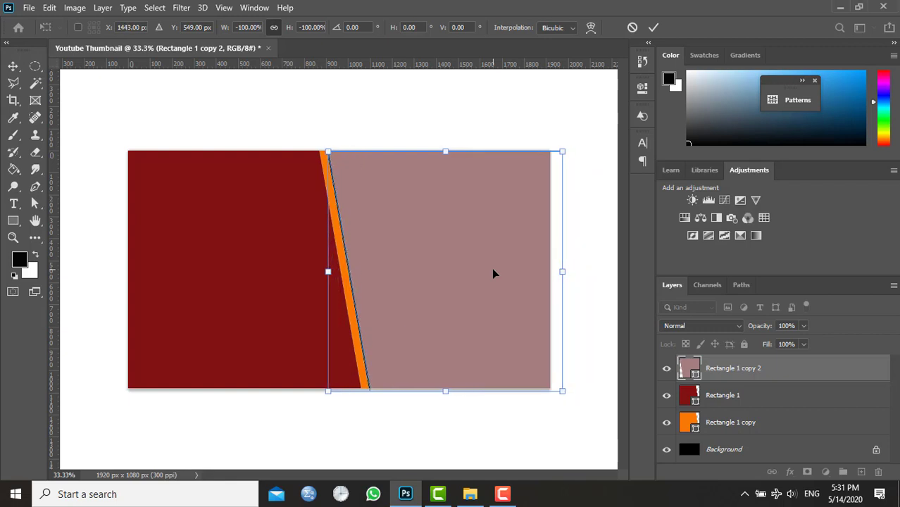
key(Up)
key(Up)
key(Up)
key(Up)
key(Up)
key(Up)
key(Up)
key(Up)
key(Up)
key(Up)
key(Up)
key(Up)
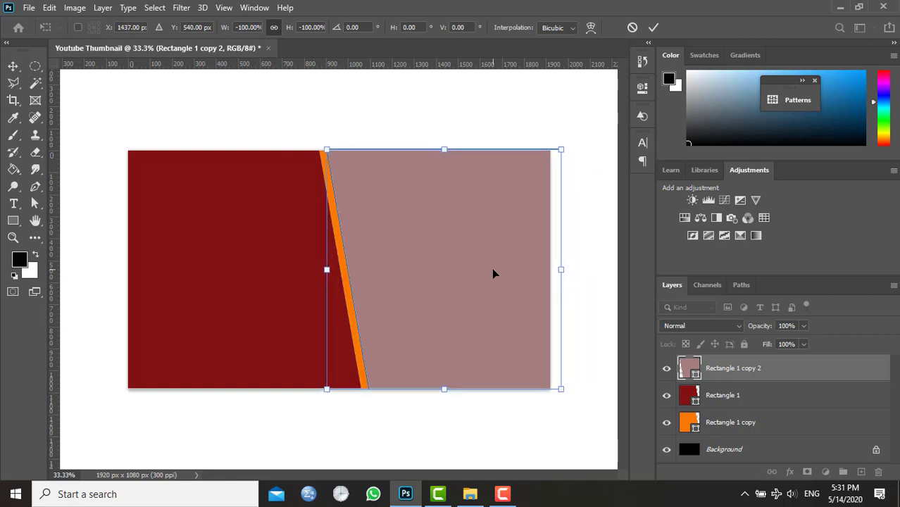
key(Down)
key(Down)
key(Down)
key(Left)
key(Left)
key(Left)
key(Left)
key(Left)
key(Left)
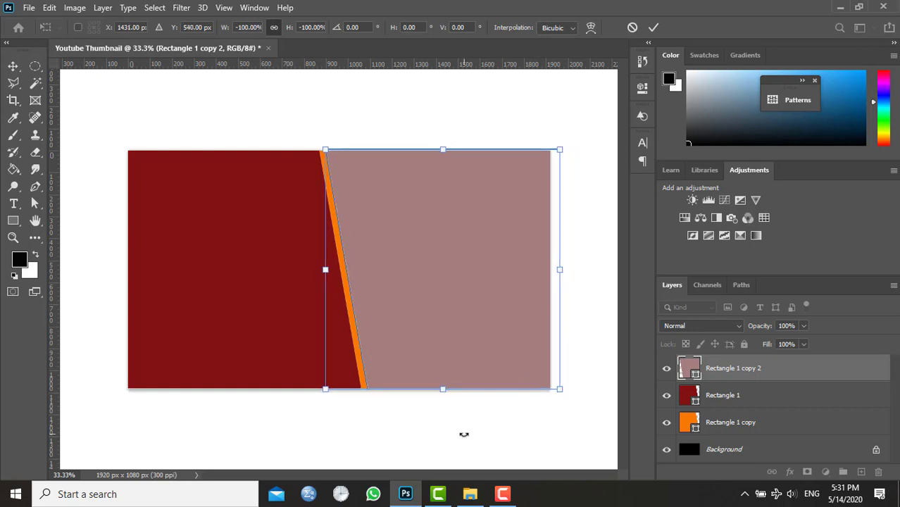
click(12, 65)
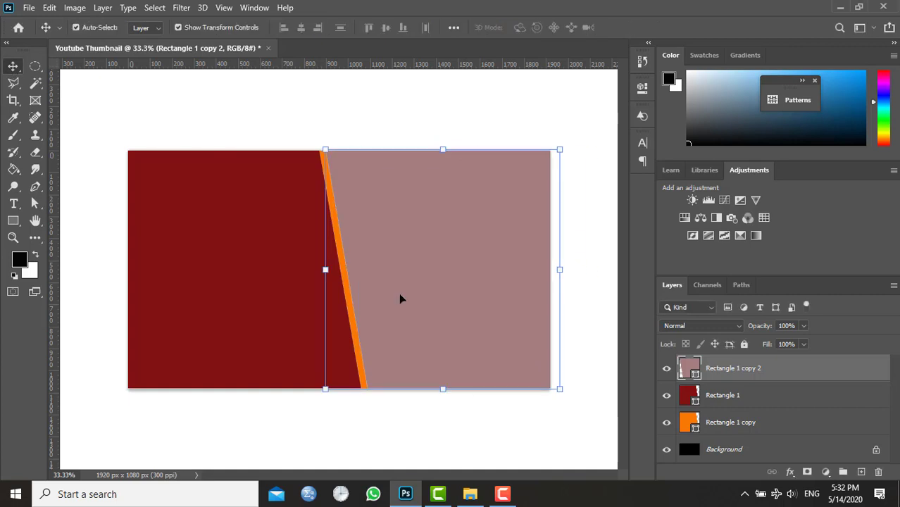
click(391, 429)
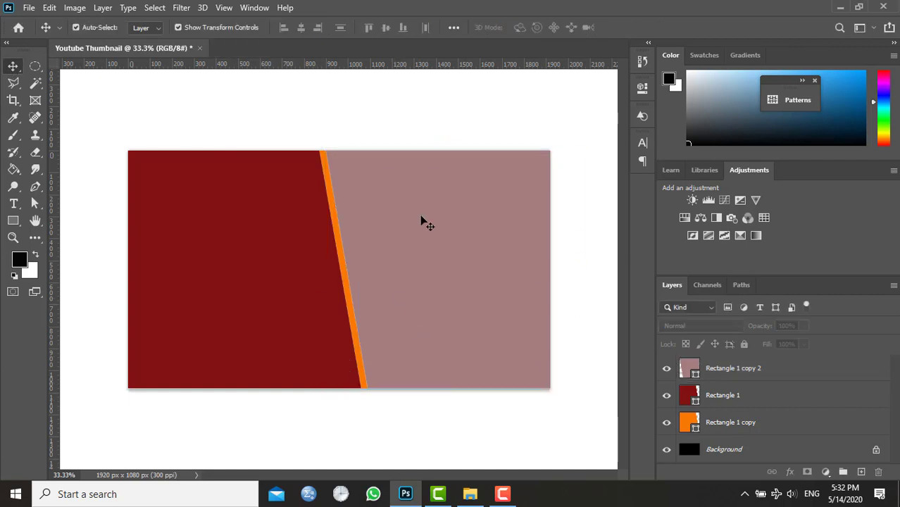
- Add a drop shadow to the orange Rectangle 1 copy layer with distance 15 px, spread 10% and size 8 px
click(718, 428)
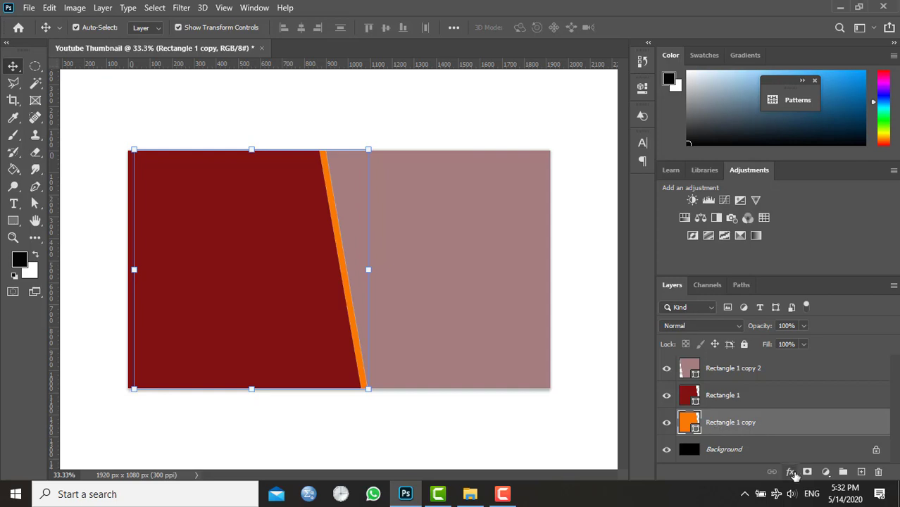
click(791, 472)
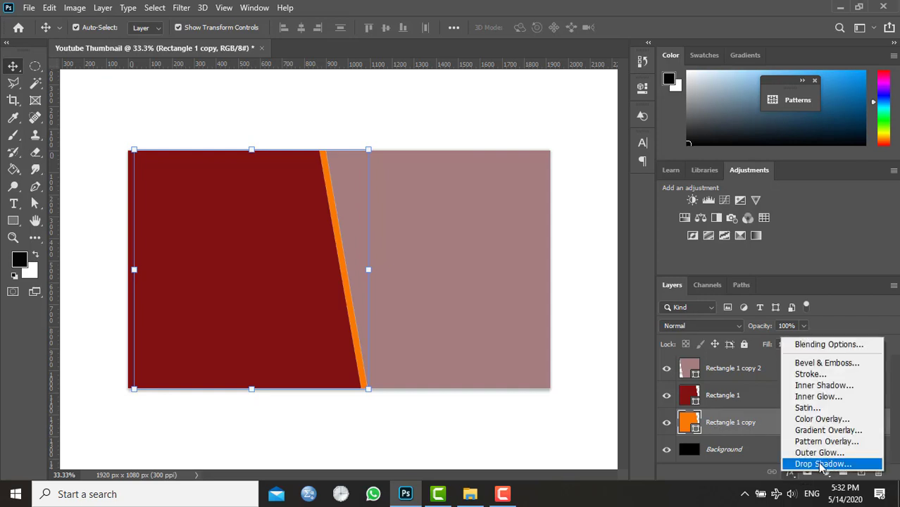
click(822, 465)
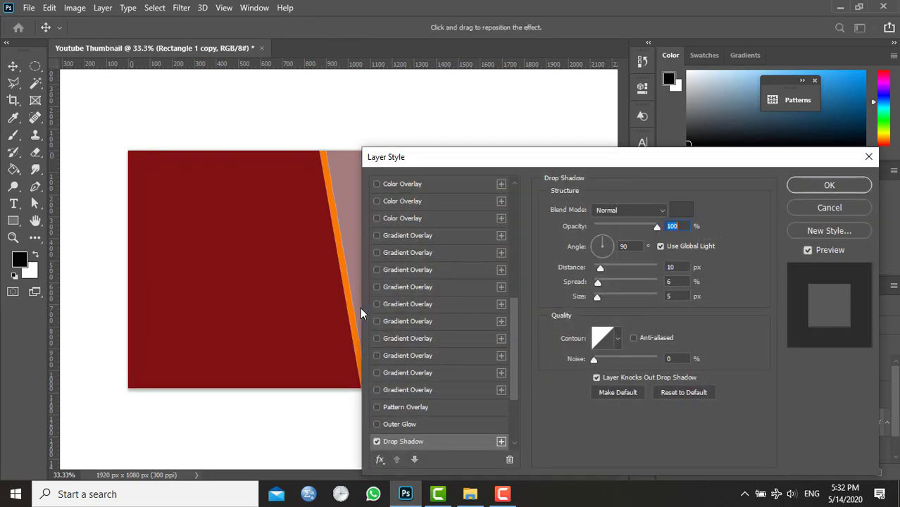
click(670, 267)
text(15)
text(10)
text(8)
click(825, 187)
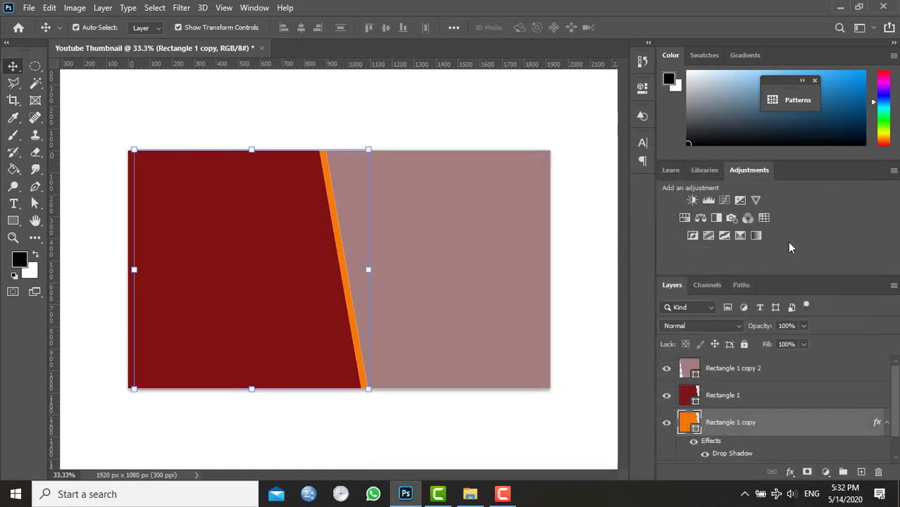
click(499, 426)
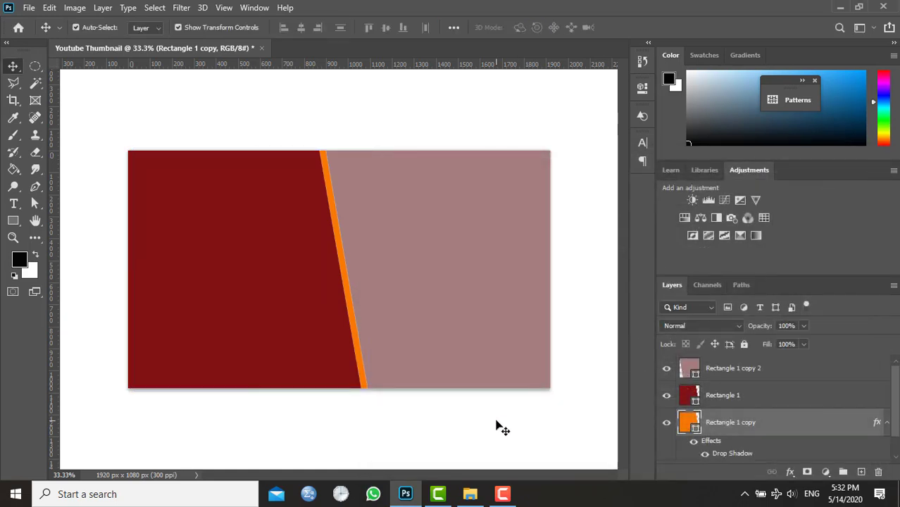
- Add a drop shadow to the dusty pink Rectangle 1 copy 2 layer, keeping 15 px distance, 10% spread and 8 px size
click(716, 400)
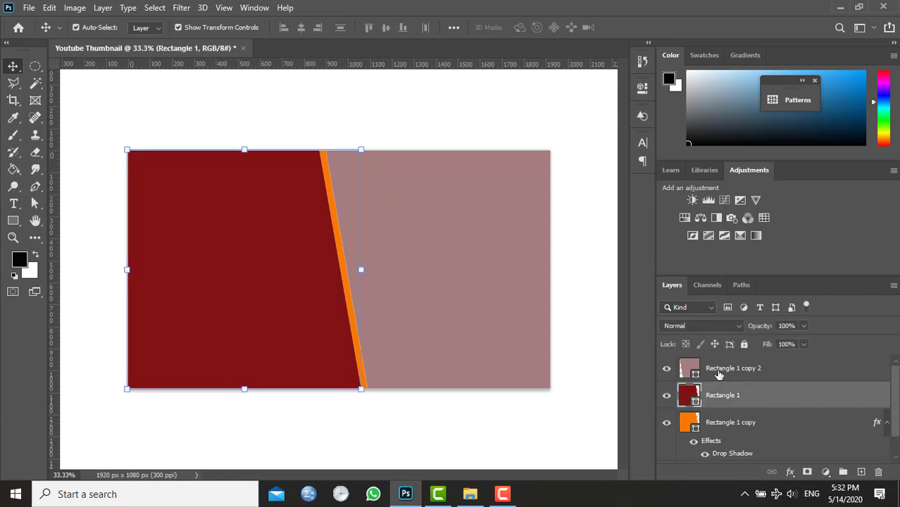
click(719, 375)
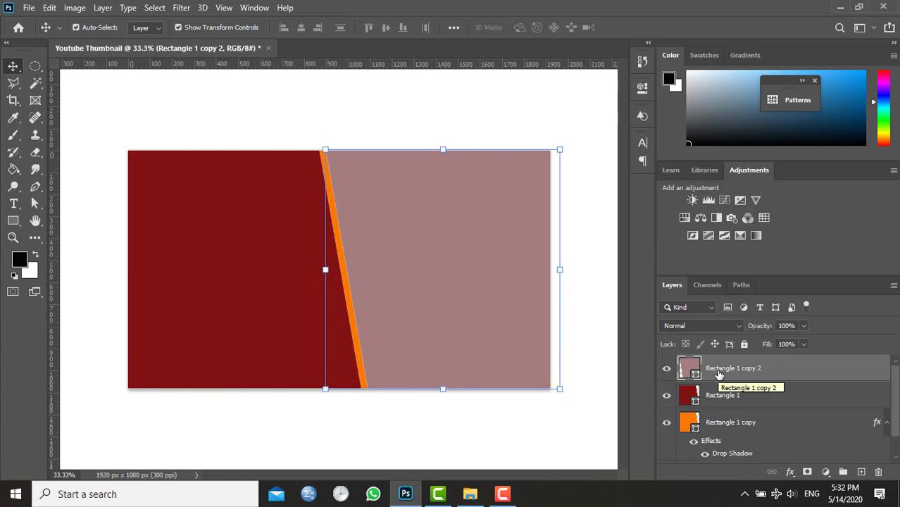
click(790, 476)
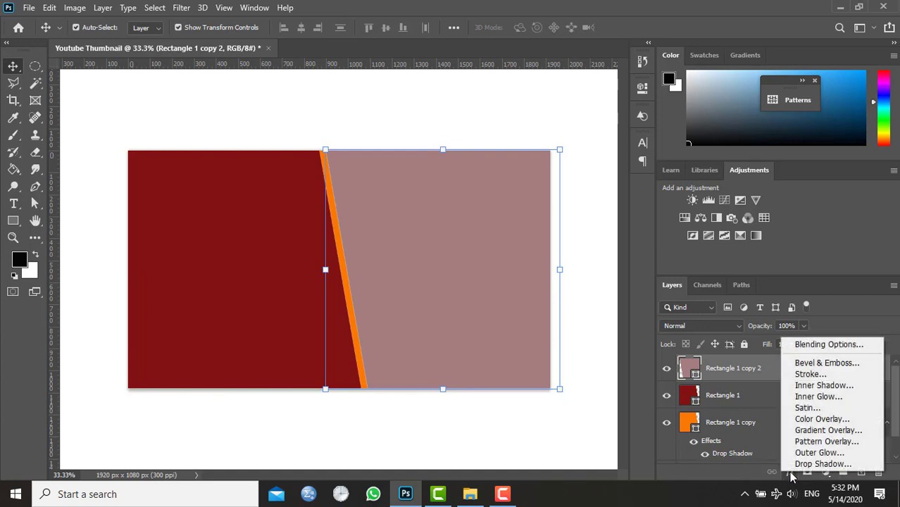
click(800, 462)
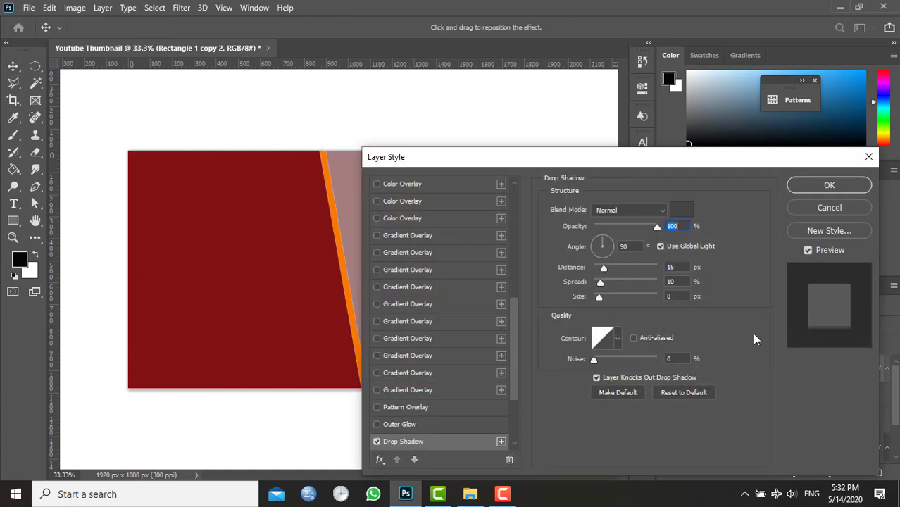
click(844, 179)
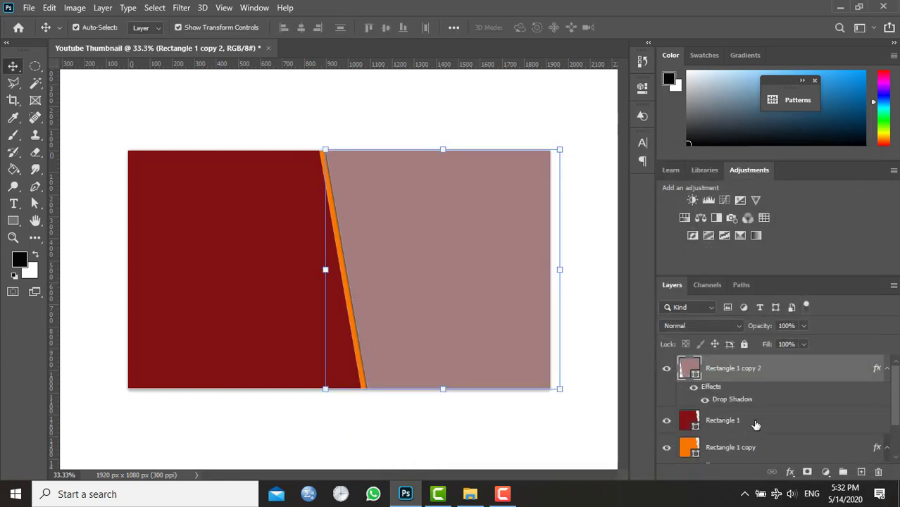
click(507, 452)
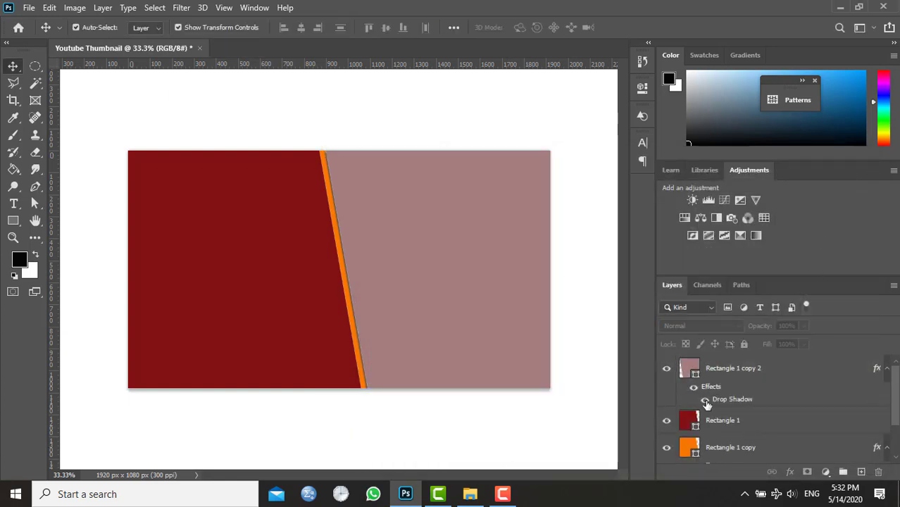
- Copy the layer style of the Rectangle 1 copy 2 layer and paste it onto the dark red Rectangle 1 layer
click(716, 422)
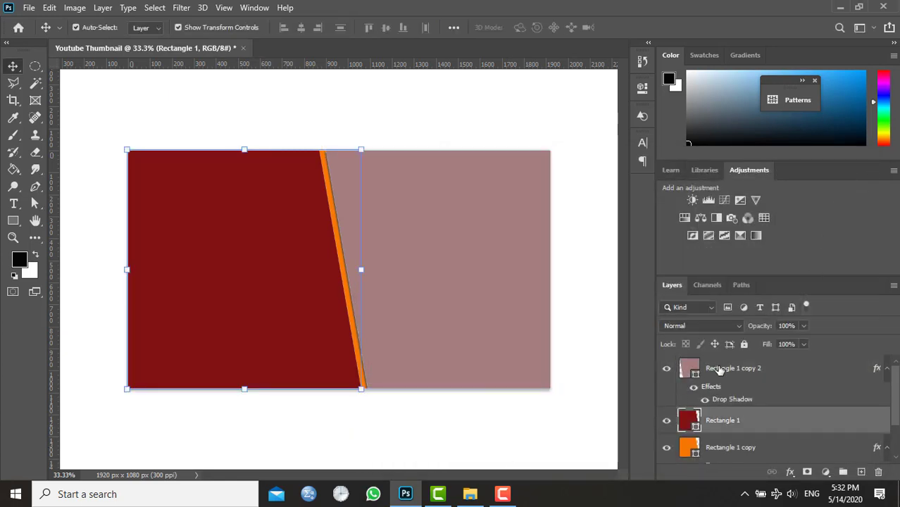
click(718, 371)
right_click(718, 370)
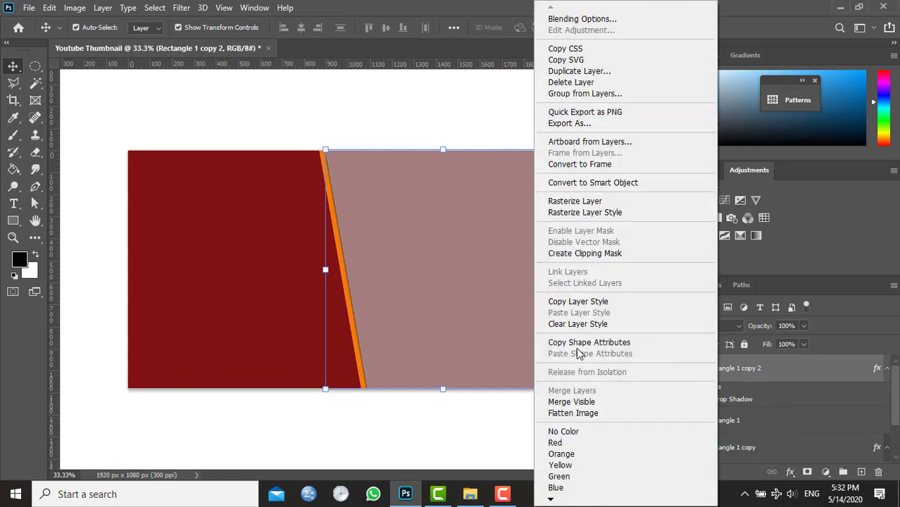
click(568, 308)
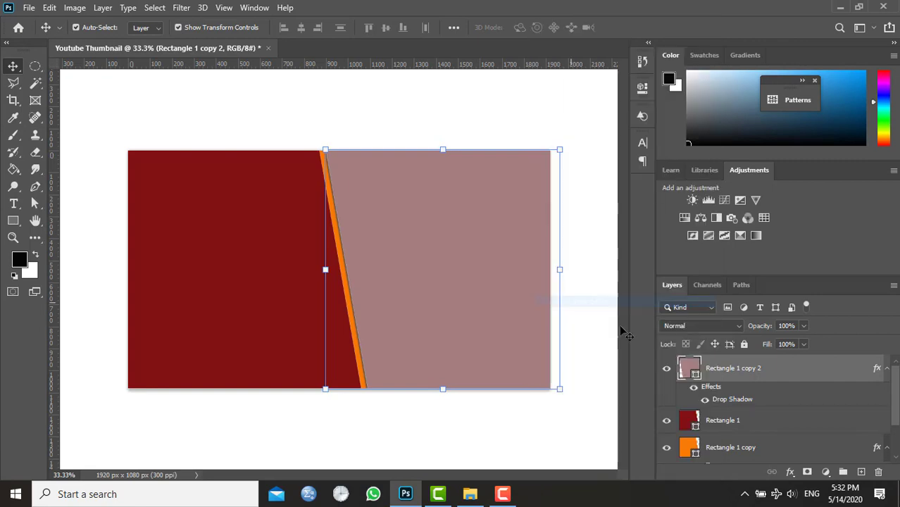
click(715, 426)
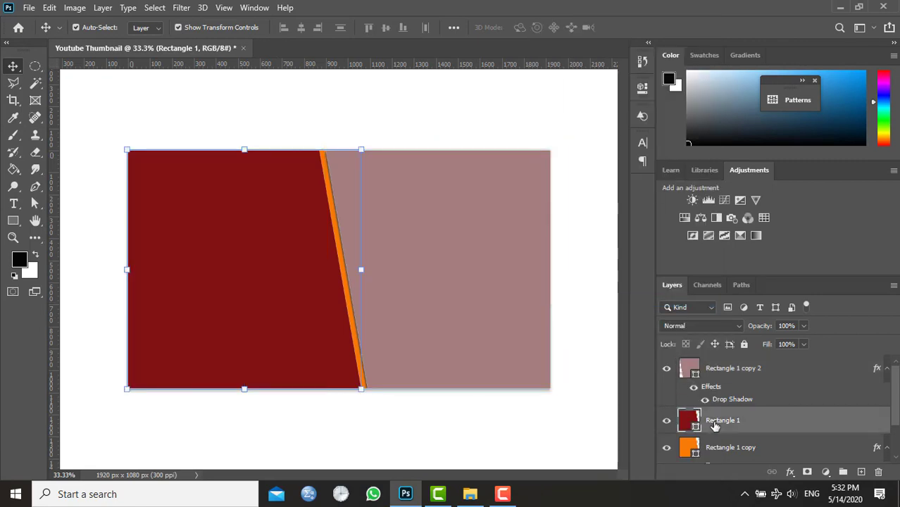
right_click(715, 426)
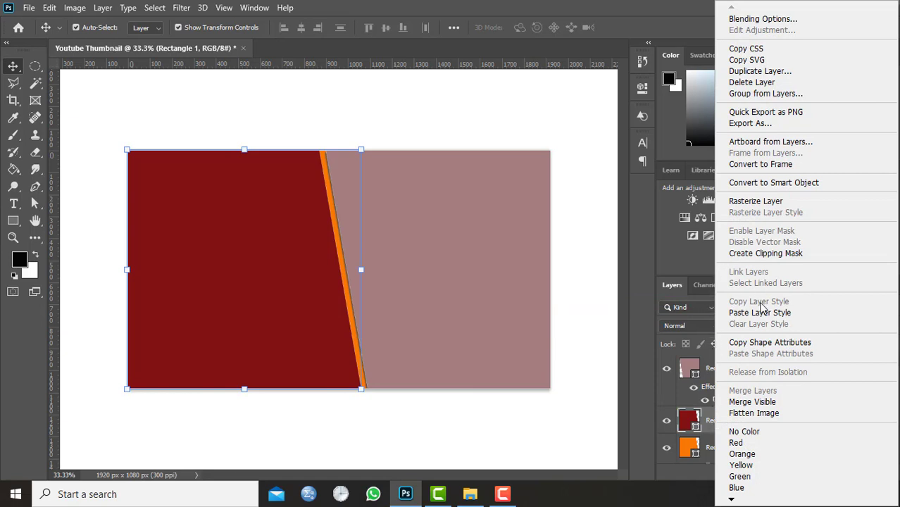
click(748, 314)
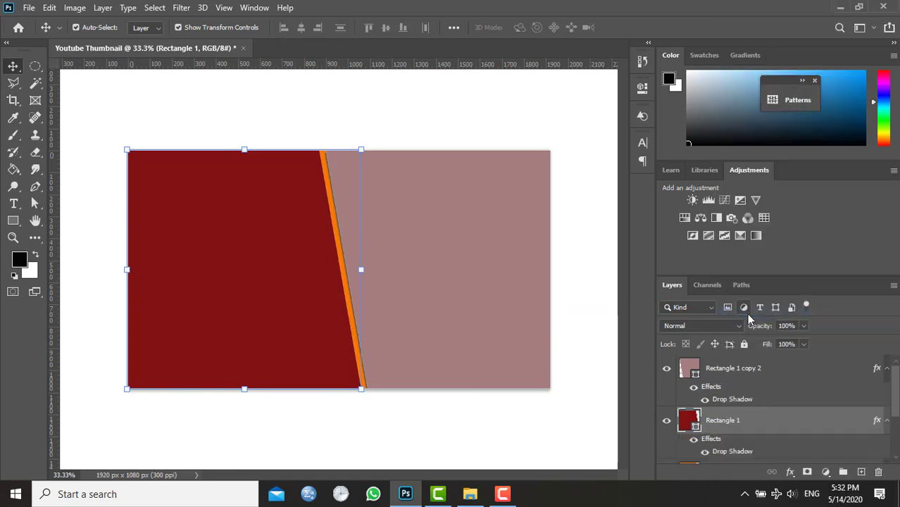
scroll(706, 405, down, 2)
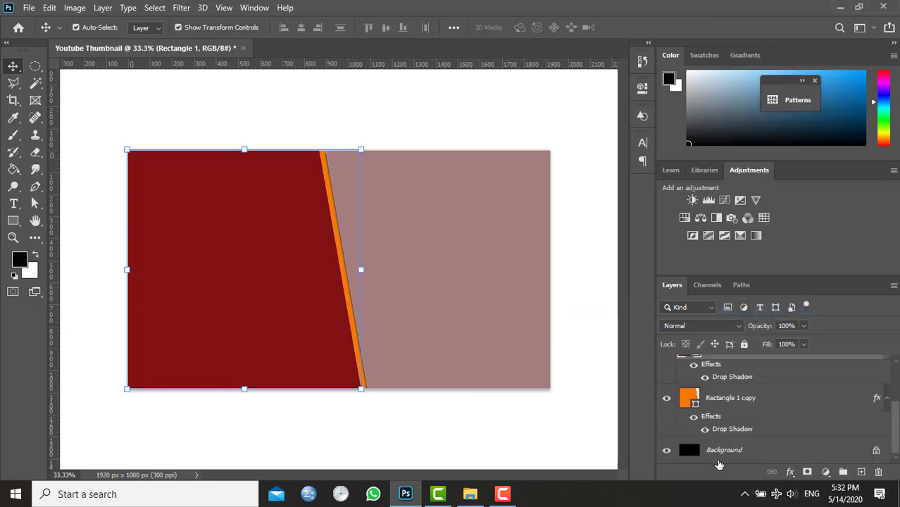
click(717, 401)
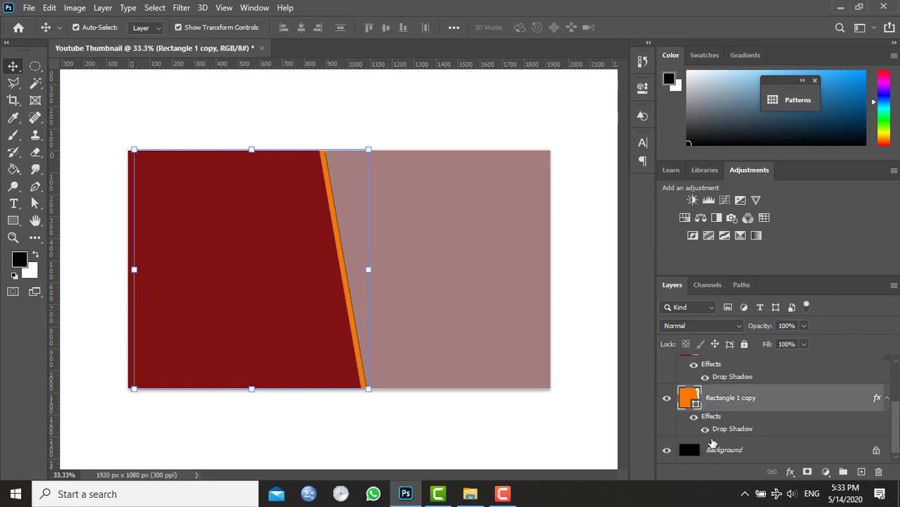
scroll(707, 428, up, 2)
scroll(713, 442, down, 2)
- Place the city skyline image 010 from the beautiful cities folder in File Explorer into the Youtube Thumbnail document
click(485, 445)
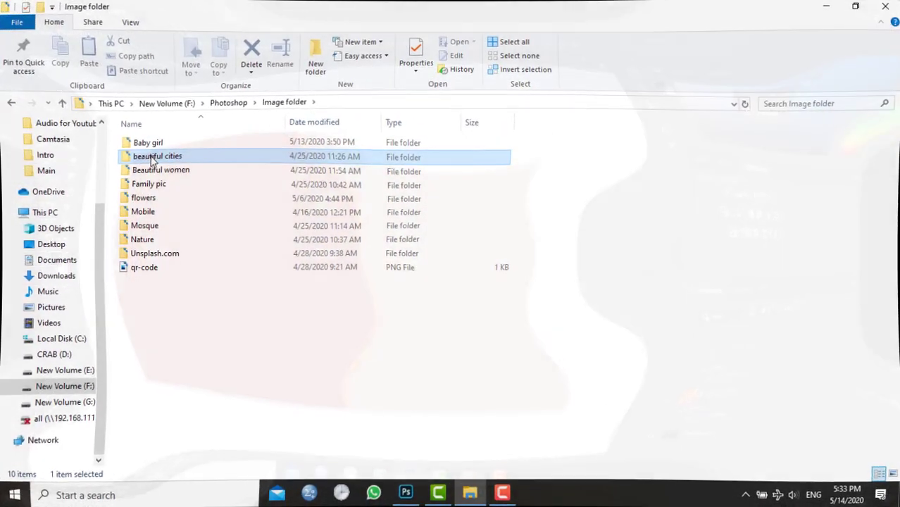
double_click(151, 159)
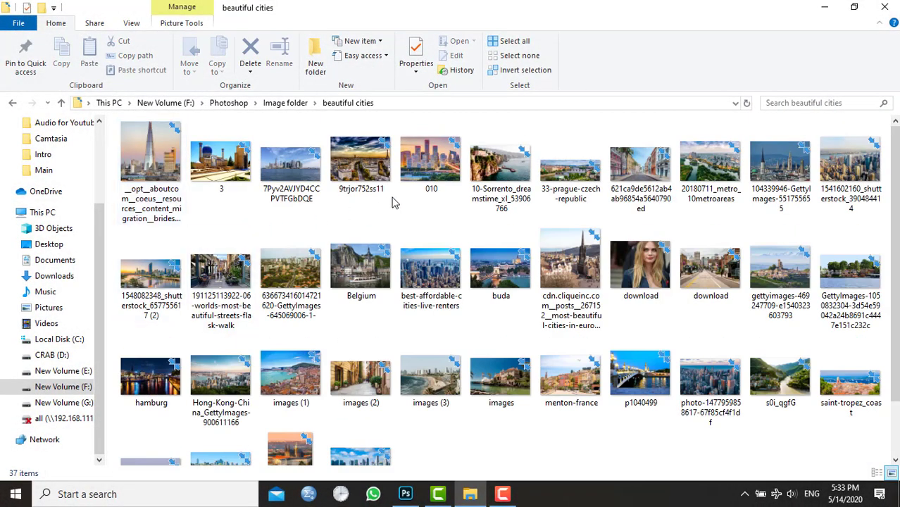
click(425, 155)
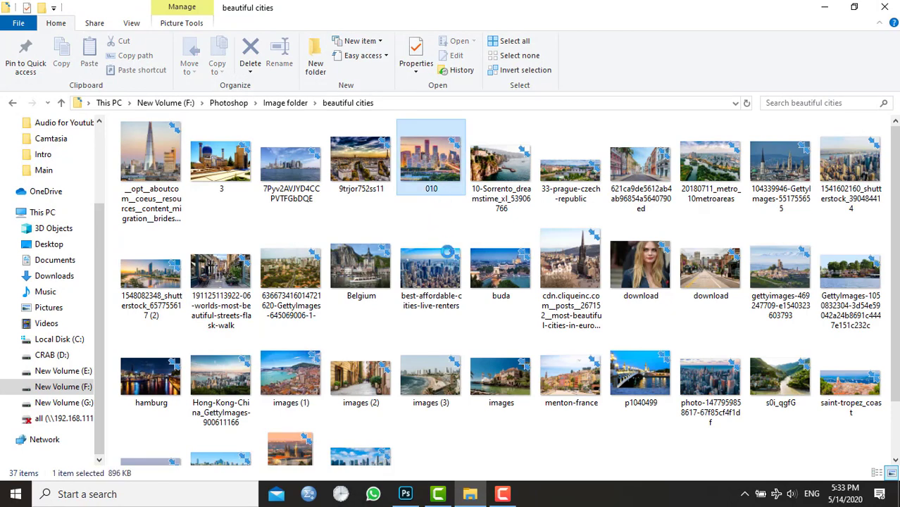
drag(451, 470, 416, 270)
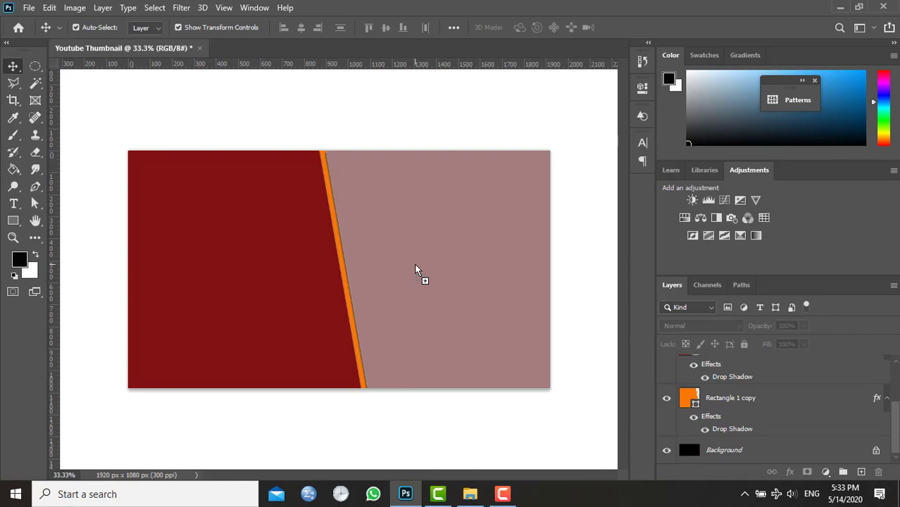
drag(416, 270, 415, 270)
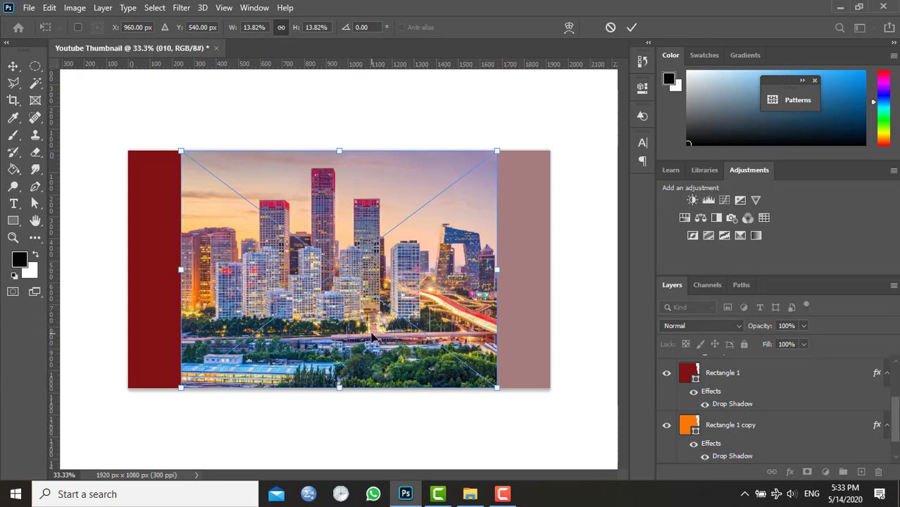
- Scale the skyline photo to 15.07% and move it over the dusty pink panel at about X 1423 px, Y 559 px
drag(371, 340, 465, 336)
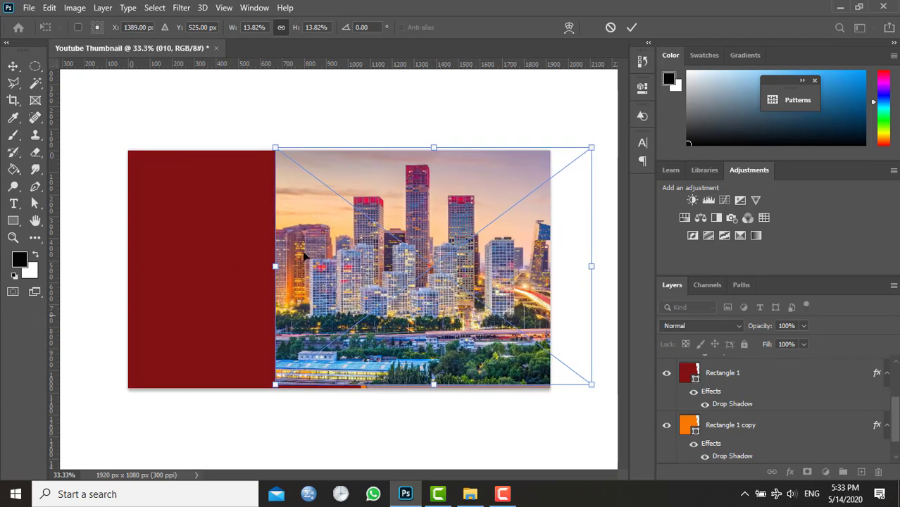
drag(275, 148, 257, 134)
drag(415, 333, 424, 348)
drag(266, 398, 254, 407)
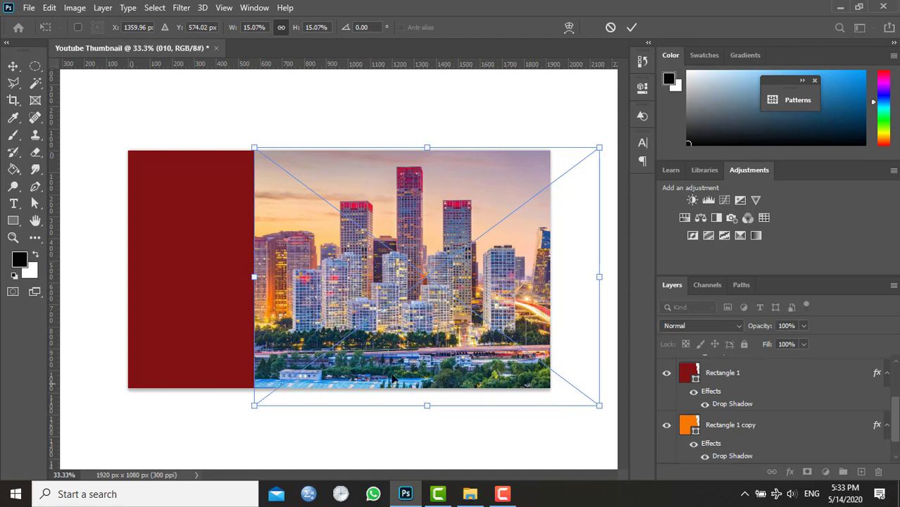
drag(406, 362, 418, 359)
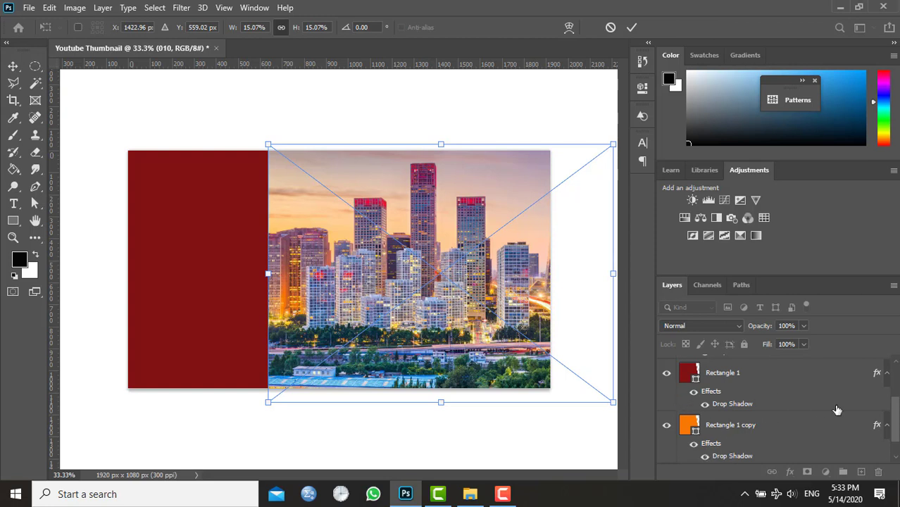
- Apply the photo's transform and clip the 010 layer to the Rectangle 1 copy 2 shape with a clipping mask
scroll(775, 409, up, 3)
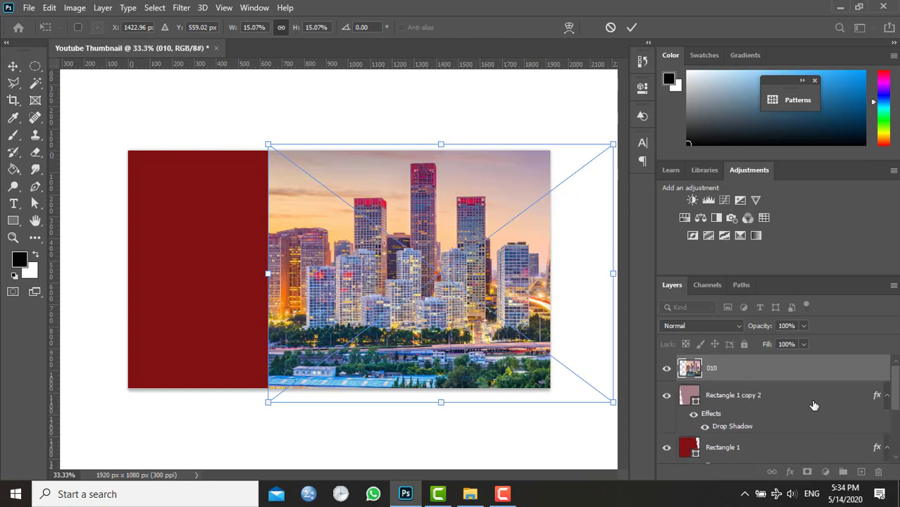
click(710, 396)
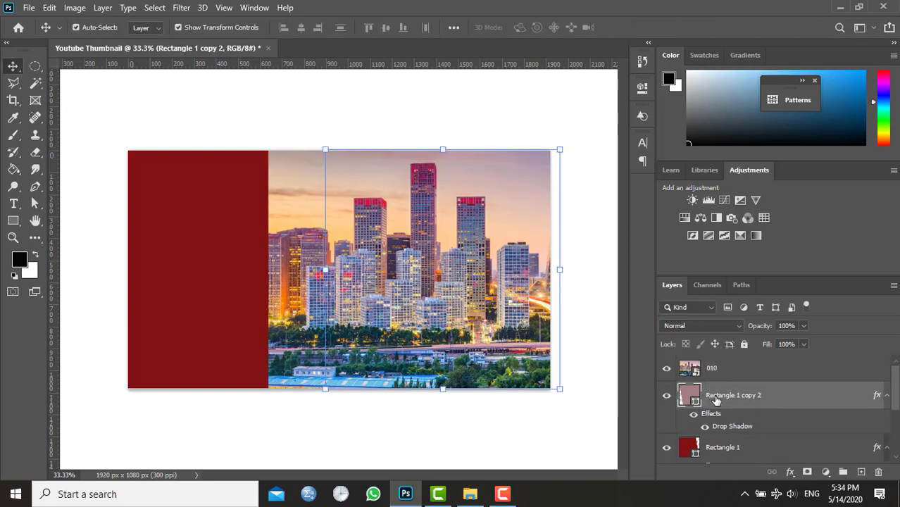
right_click(716, 400)
click(709, 372)
click(709, 373)
right_click(710, 373)
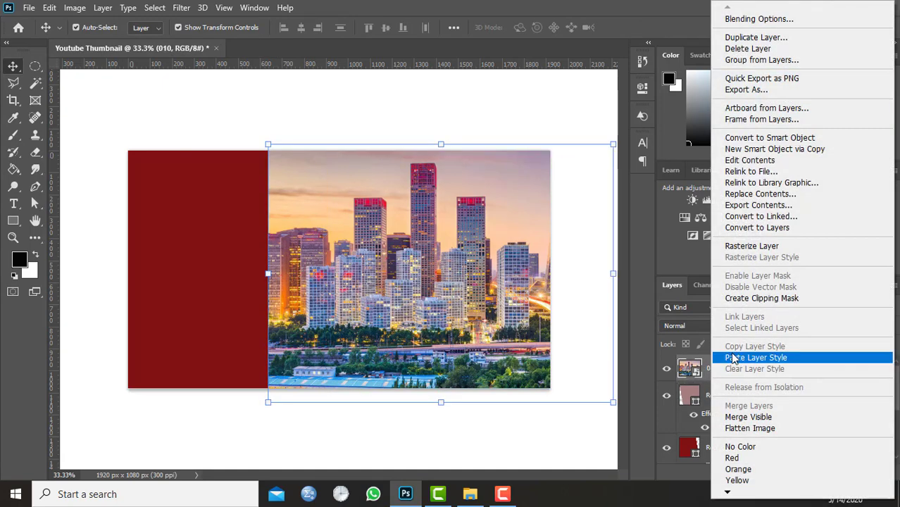
click(764, 299)
click(455, 436)
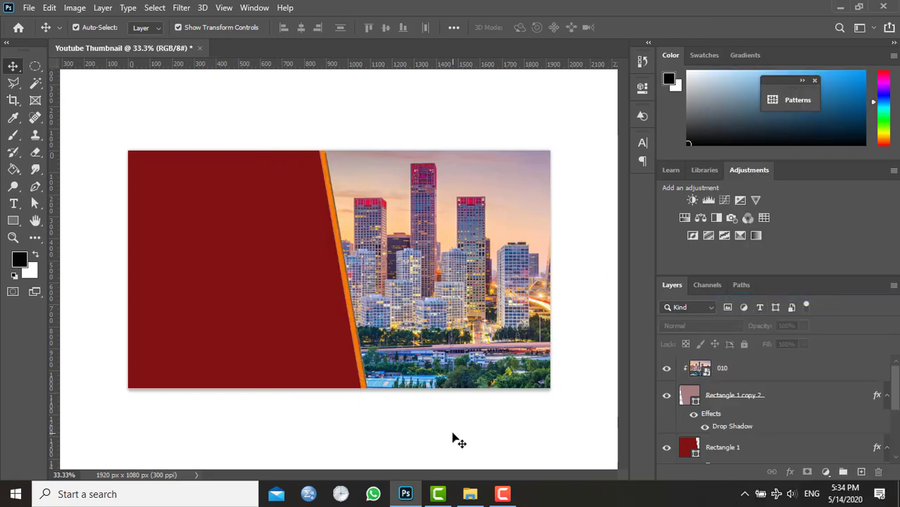
- Start a new centered text layer in Cinzel Black, 28.96 pt, near the upper edge of the dark red panel
click(14, 206)
click(77, 203)
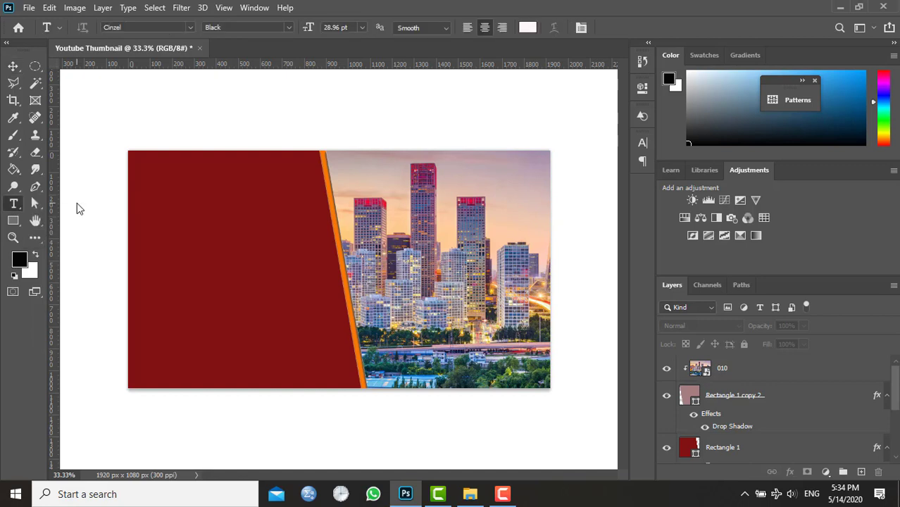
click(158, 183)
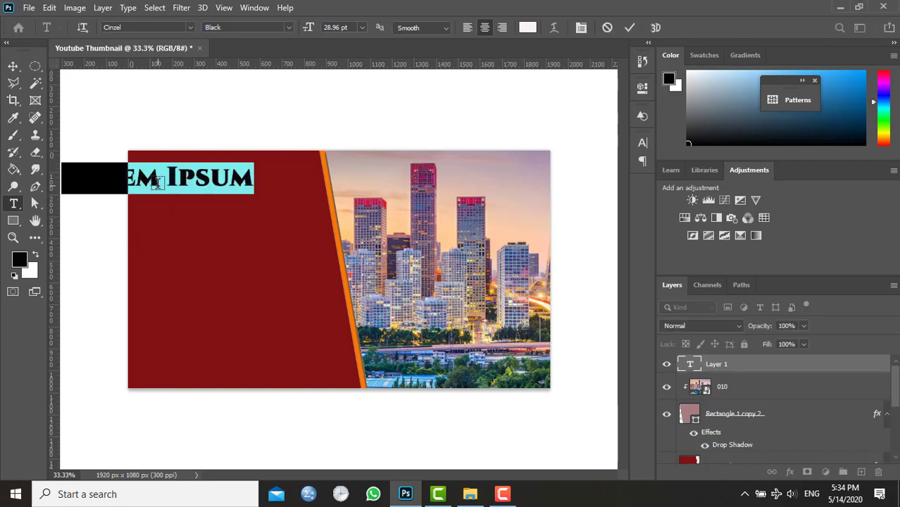
text(MAKE )
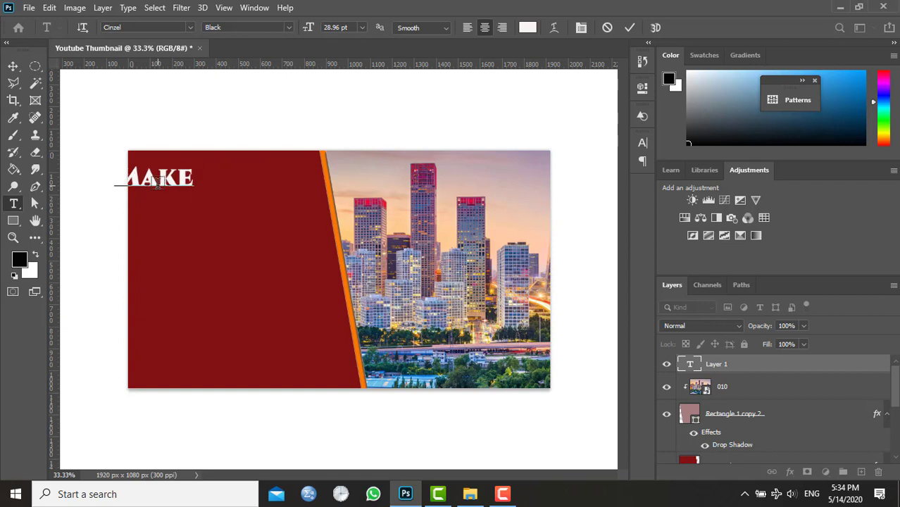
text(YO)
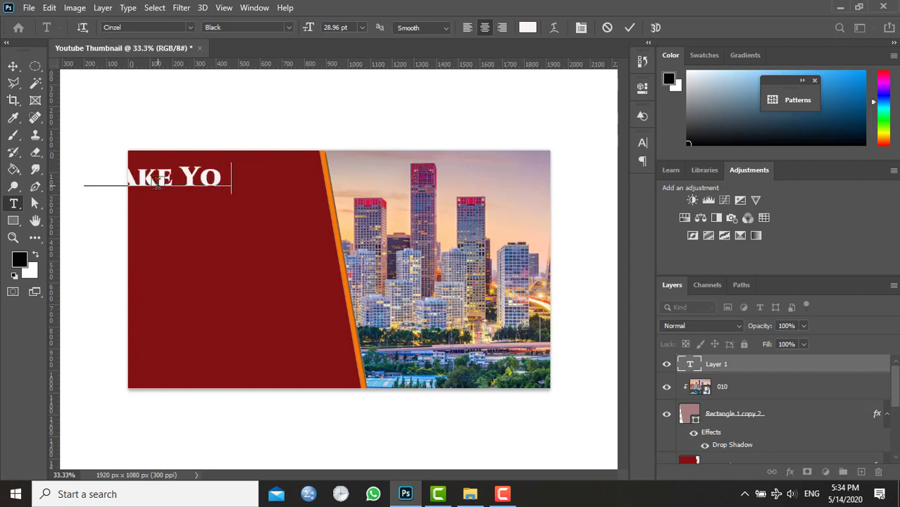
text(UTU)
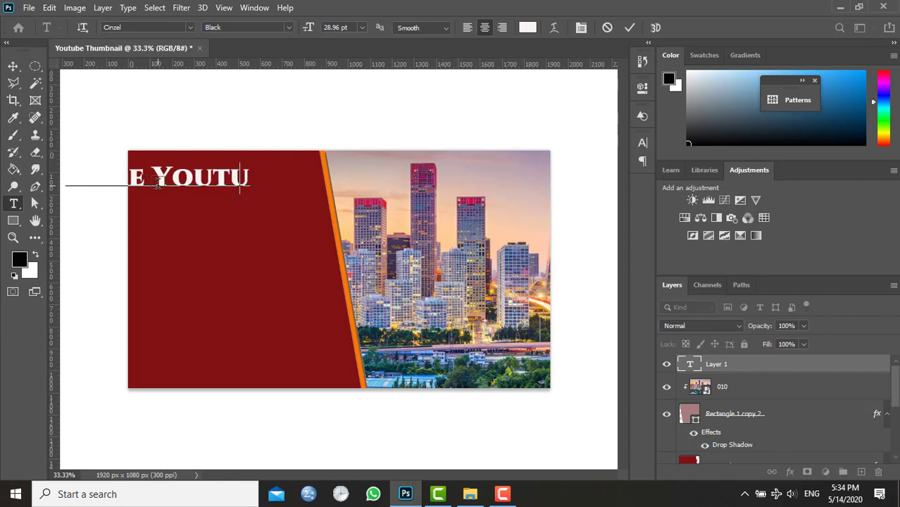
key(BackSpace)
key(BackSpace)
key(BackSpace)
key(BackSpace)
key(BackSpace)
key(BackSpace)
key(BackSpace)
key(BackSpace)
key(BackSpace)
key(BackSpace)
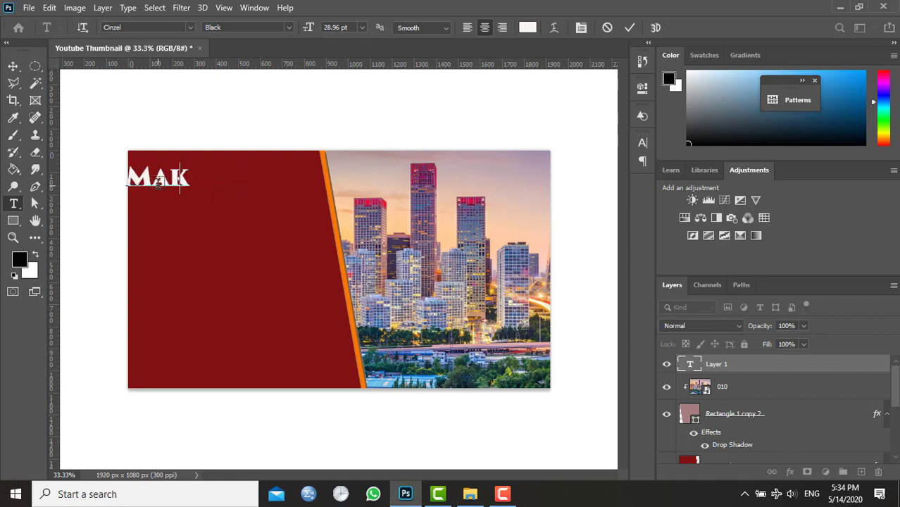
- Enter "Simply Make" as the heading text and commit the text layer
text(SIMPLY)
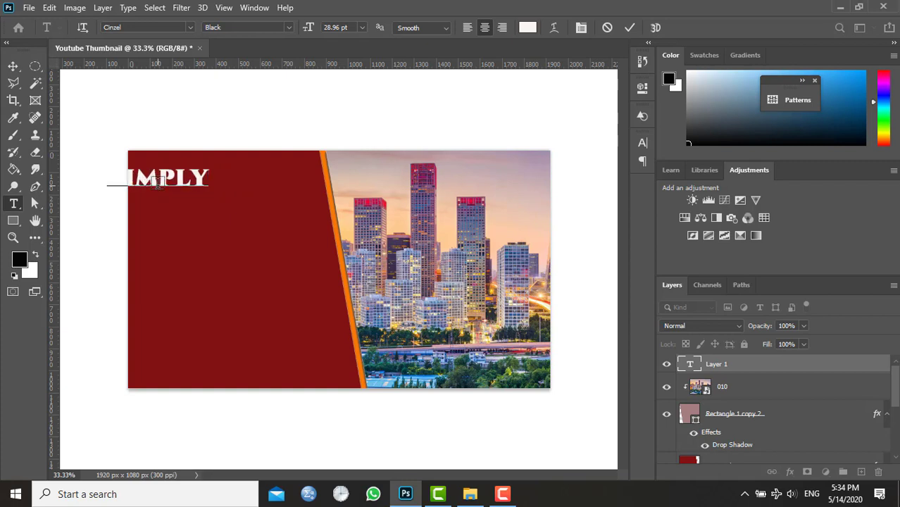
text( MAK)
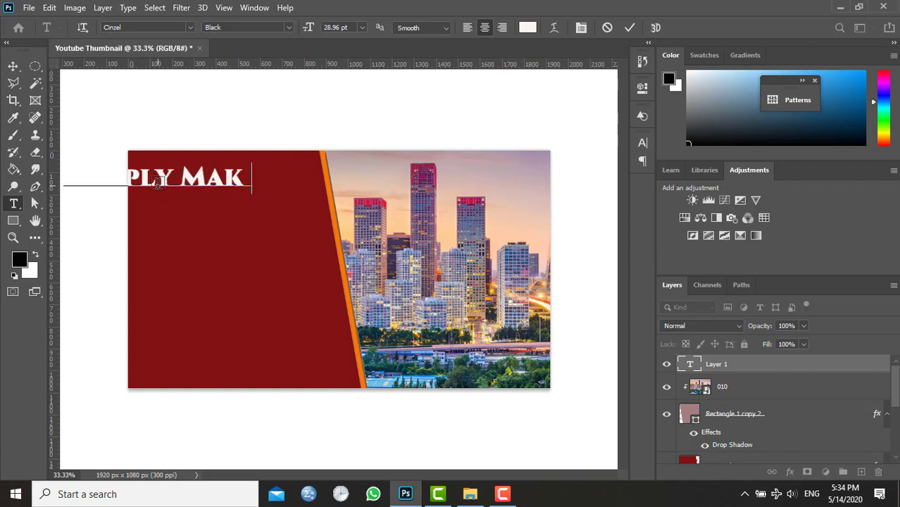
text(E)
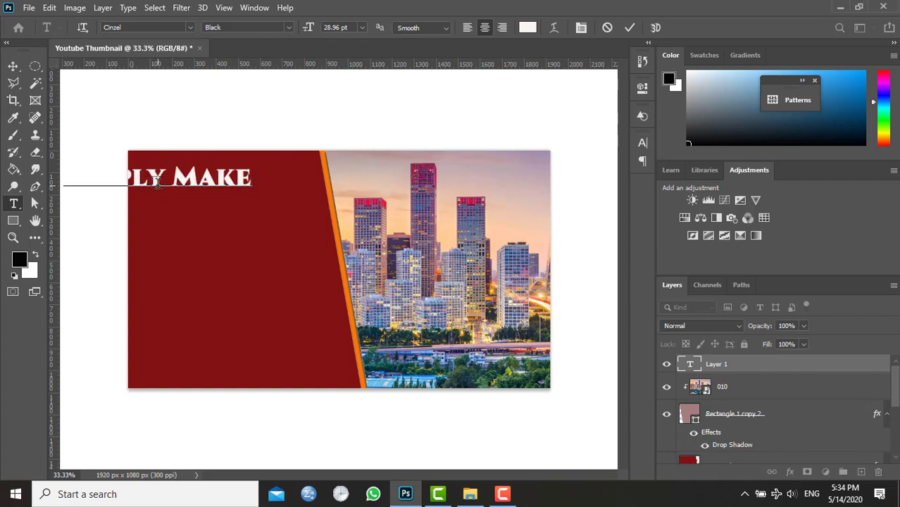
click(12, 65)
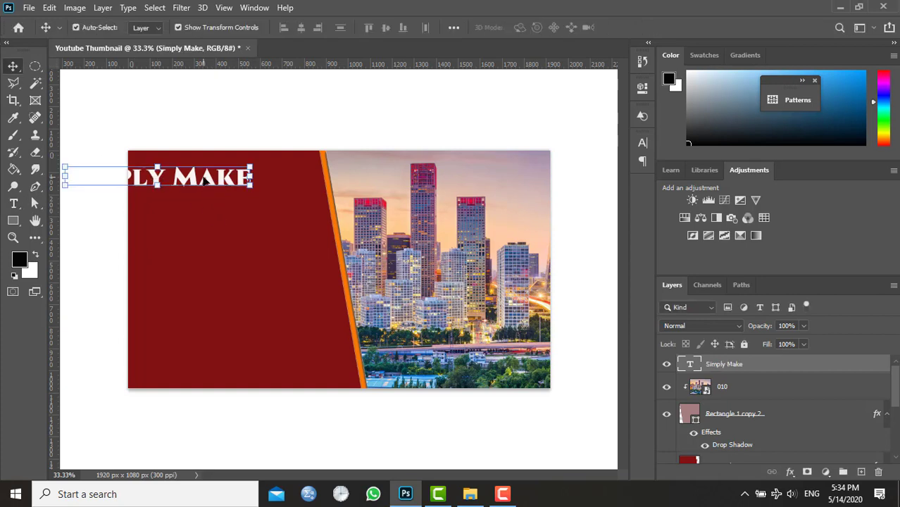
- Move the "Simply Make" heading fully inside the dark red panel and scale it to 97.26% at about X 447 px, Y 124 px
drag(203, 181, 275, 181)
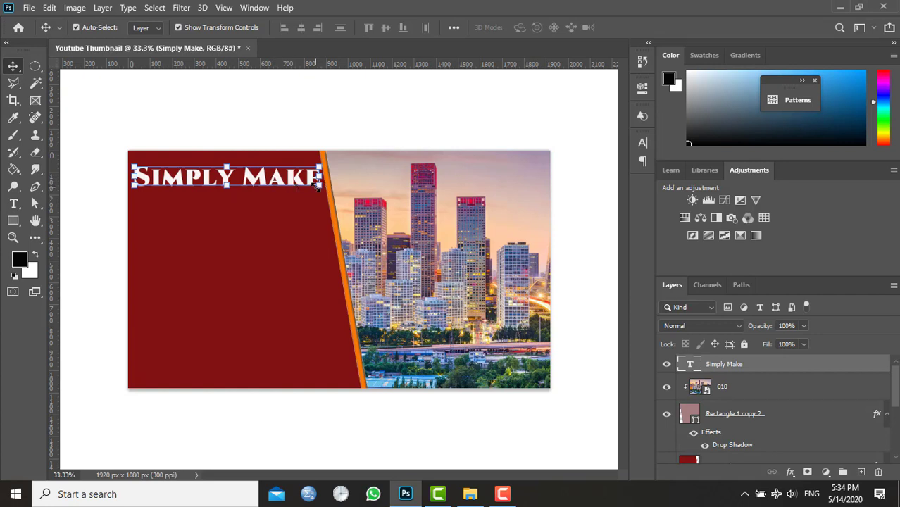
drag(320, 189, 304, 184)
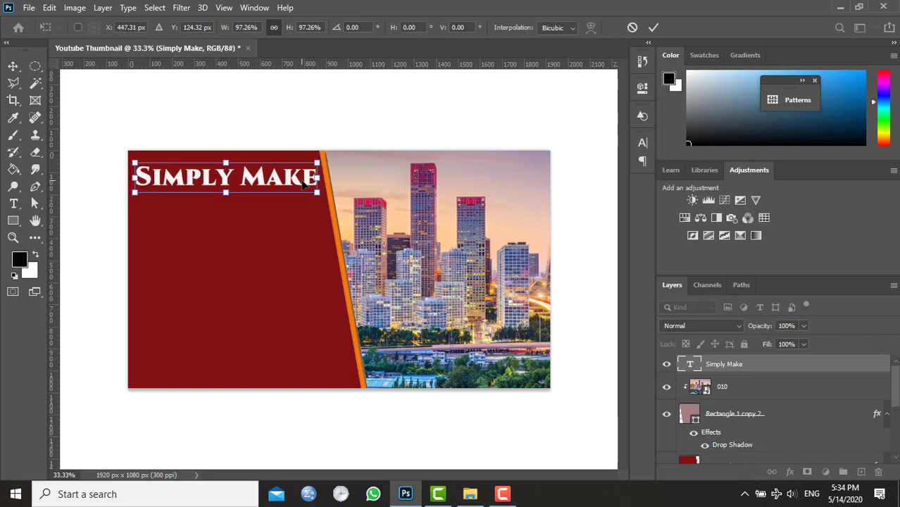
click(13, 66)
click(264, 240)
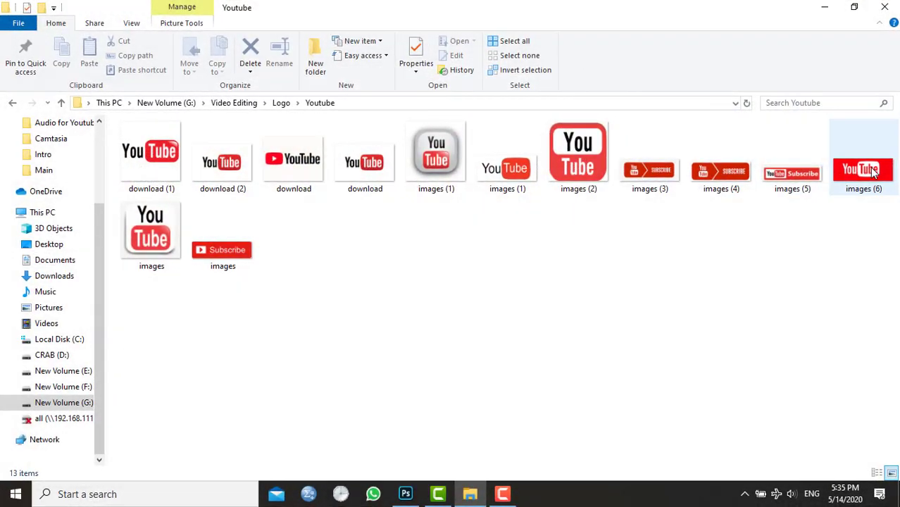
- Place the YouTube logo images (6) from the Youtube folder in File Explorer, scaled down below the "Simply Make" heading
click(872, 172)
drag(874, 234, 219, 221)
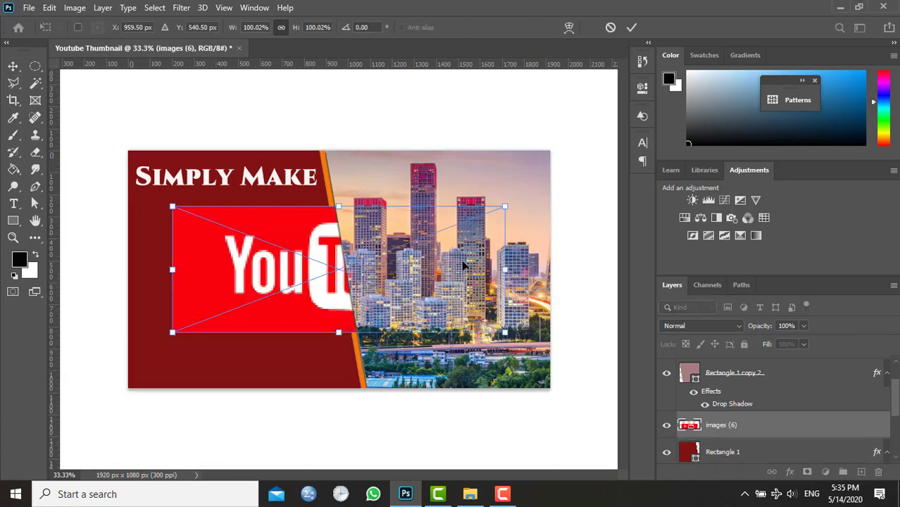
drag(504, 206, 246, 237)
key(Return)
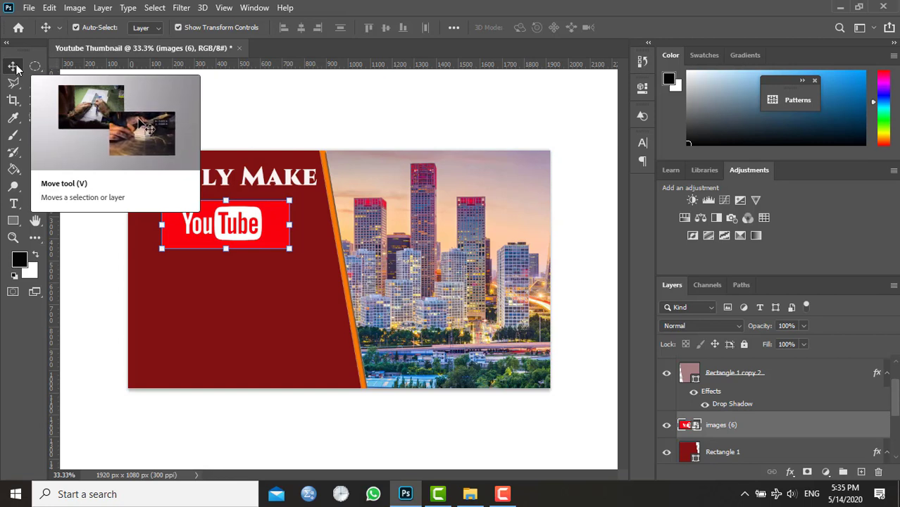
- Duplicate the "Simply Make" text layer and move the copy below the YouTube logo on the dark red panel
click(264, 285)
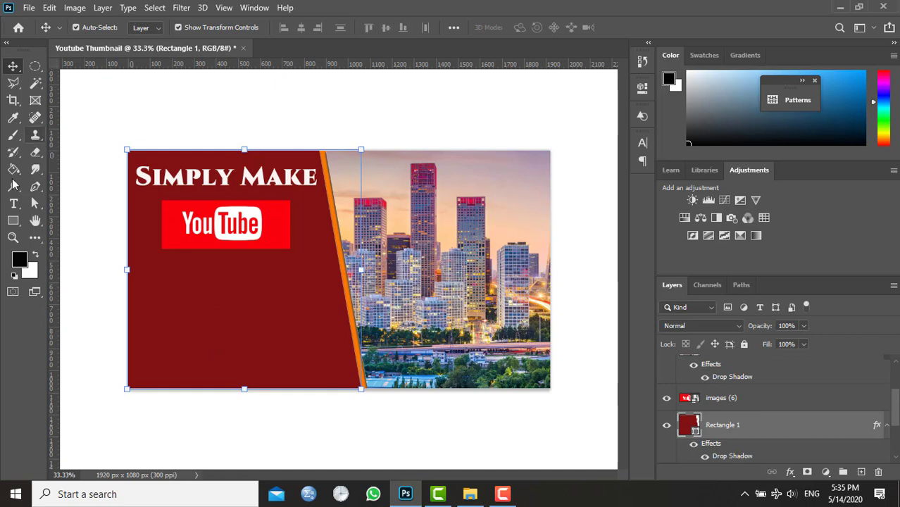
click(184, 185)
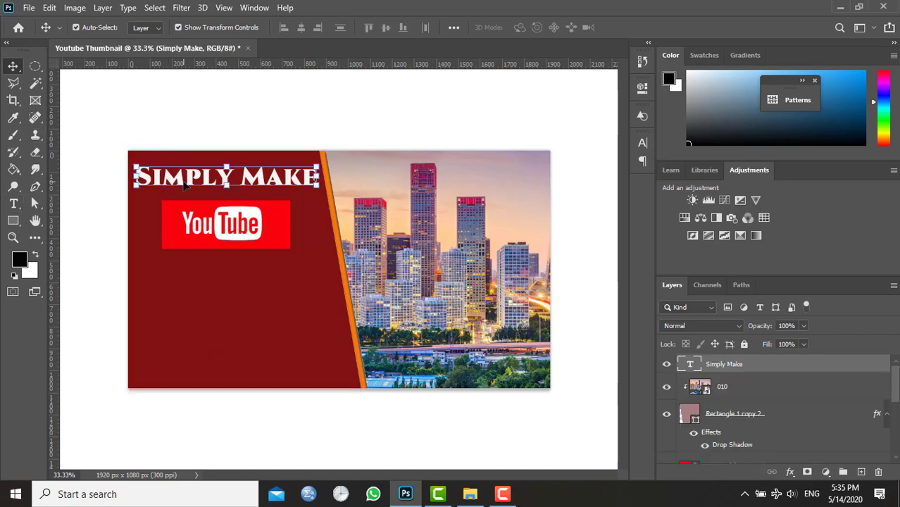
right_click(728, 372)
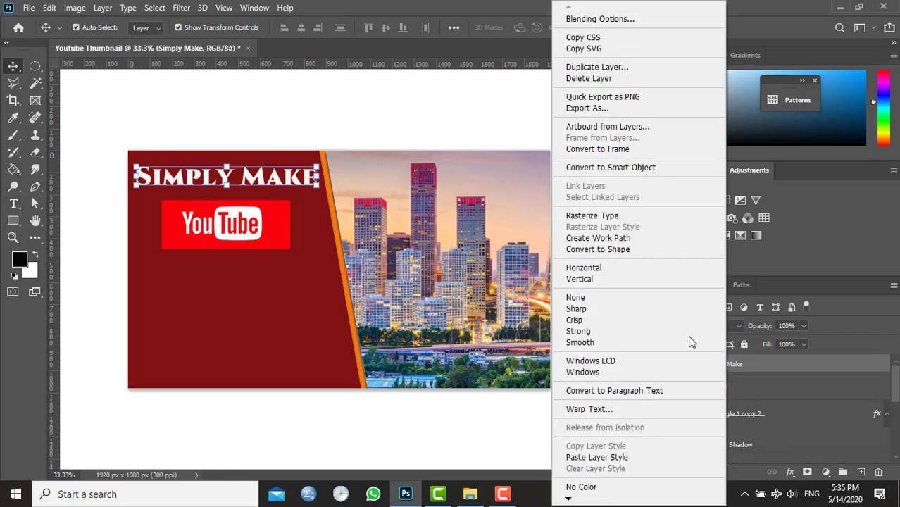
click(599, 68)
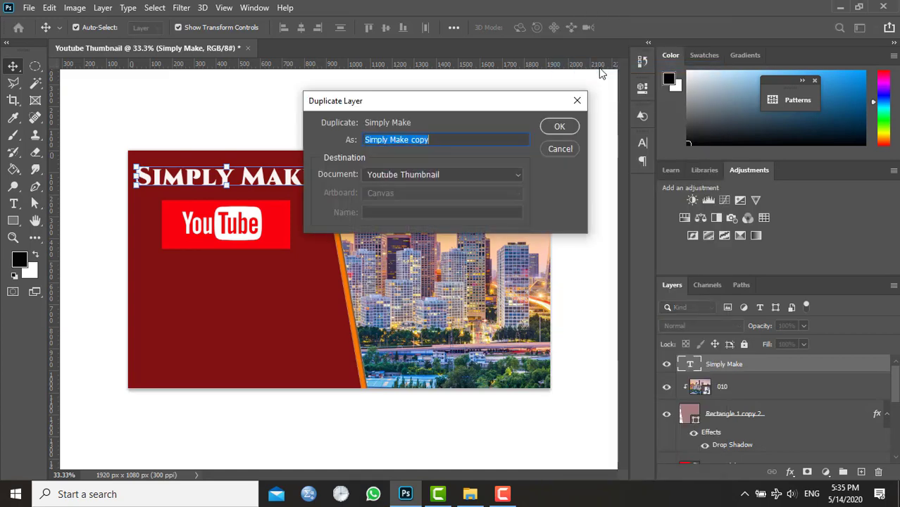
click(560, 127)
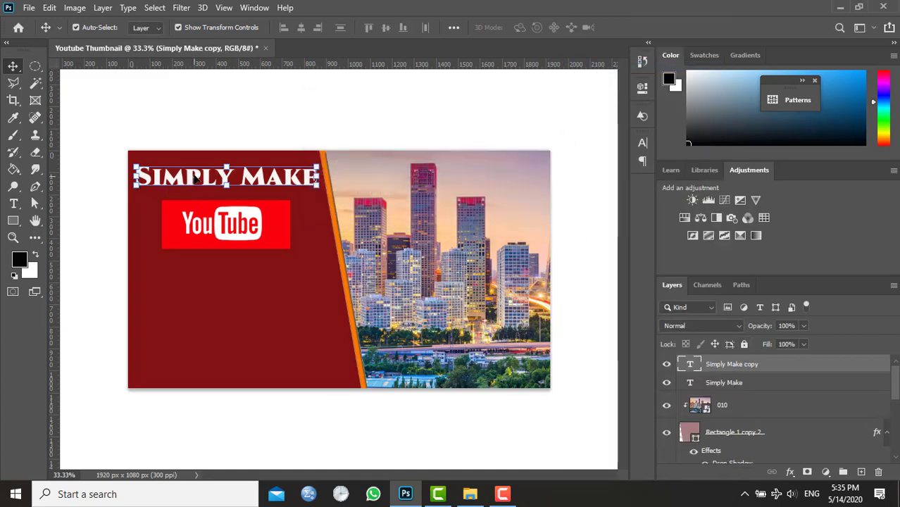
drag(194, 176, 200, 280)
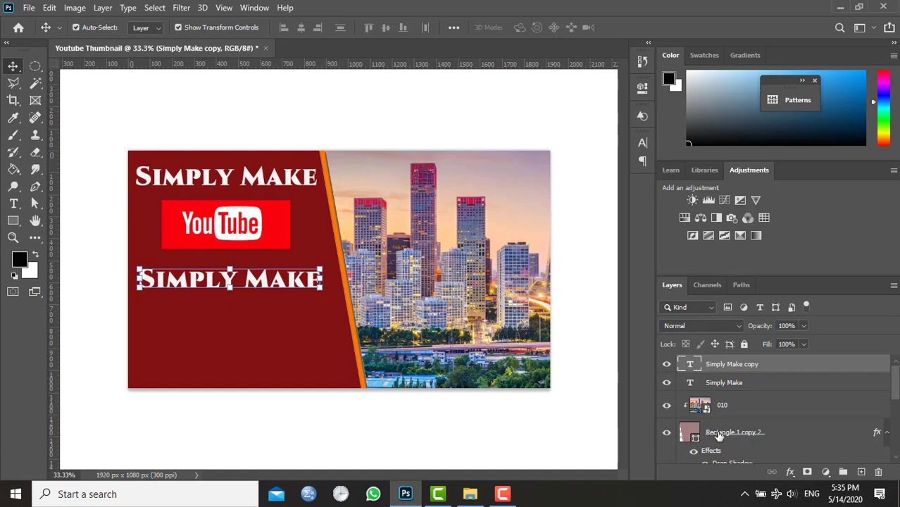
- Replace the text of the duplicated heading with "Thumbnail" and commit the text layer
double_click(694, 365)
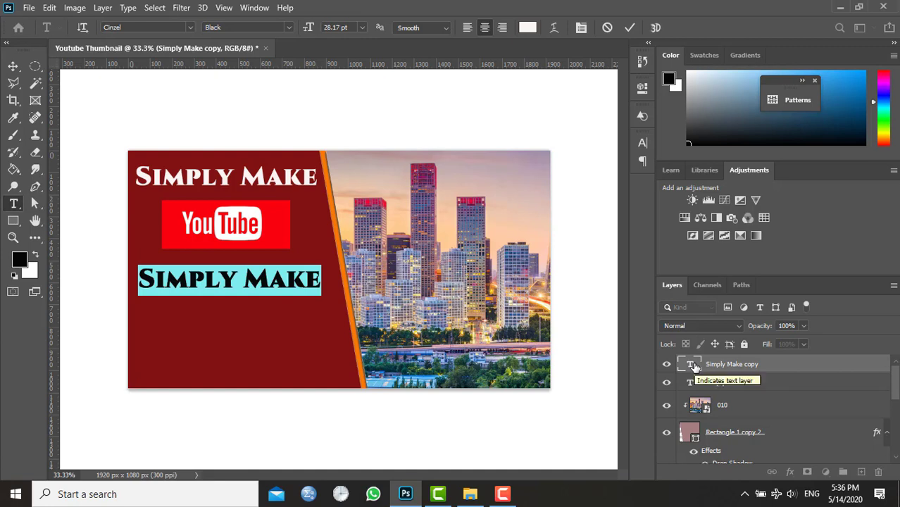
text(Thum)
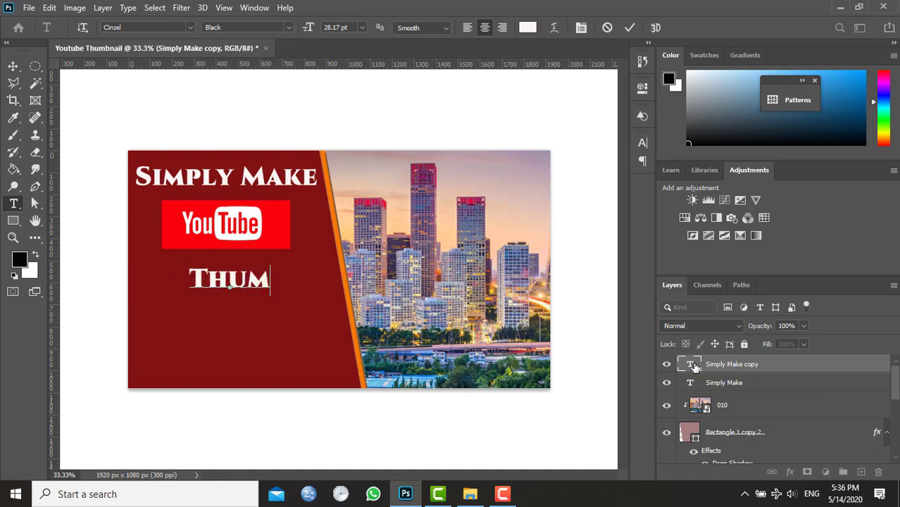
text(bnail)
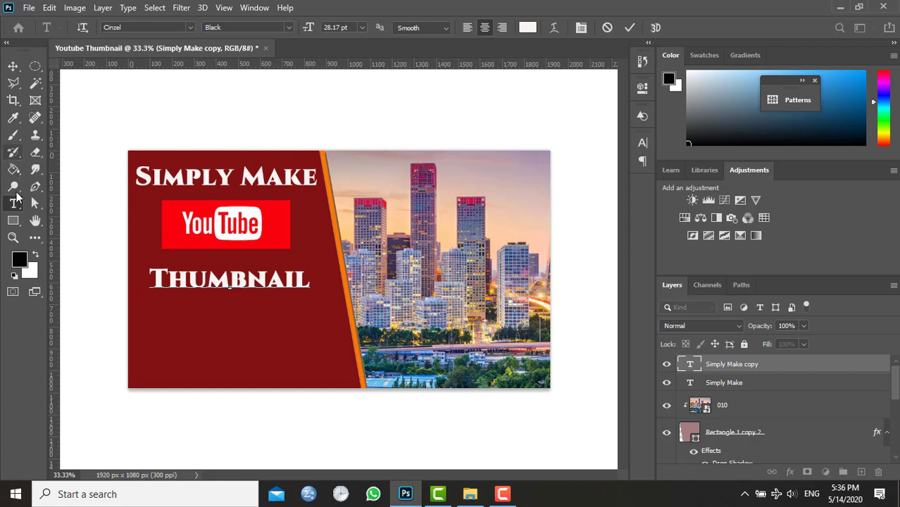
click(13, 65)
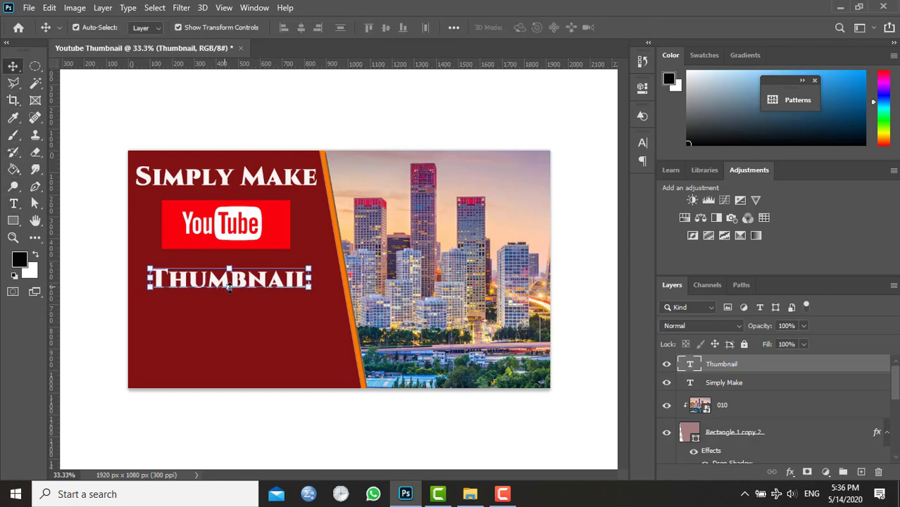